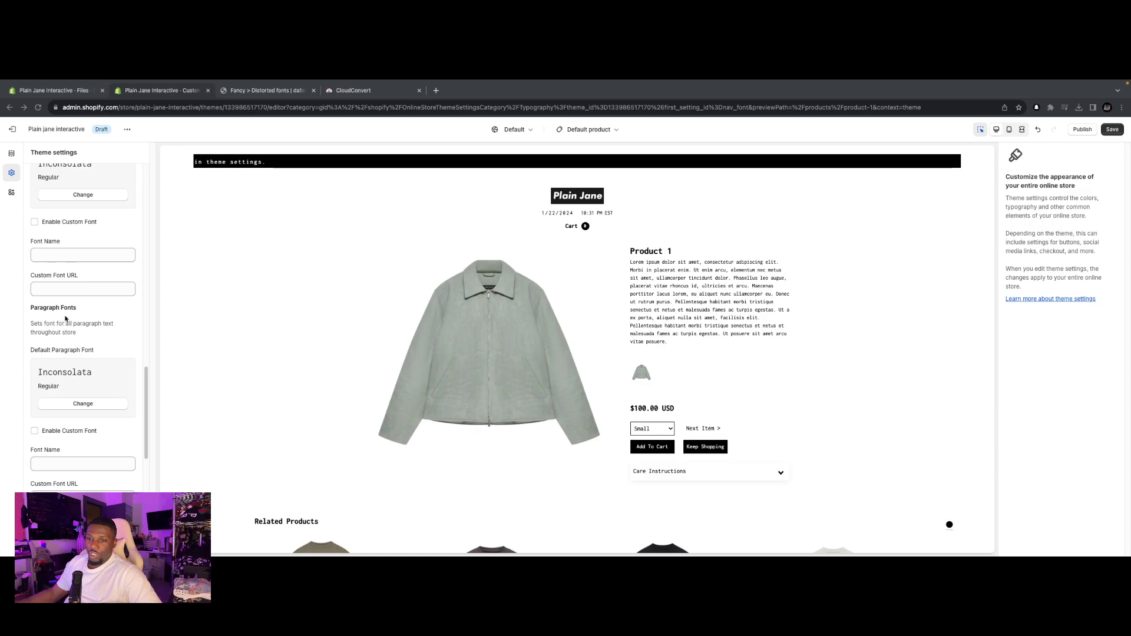
# Close Typography and bring back the full Theme settings category list, Logo through Default Page Settings.
pyautogui.scroll(15, 64, 319)
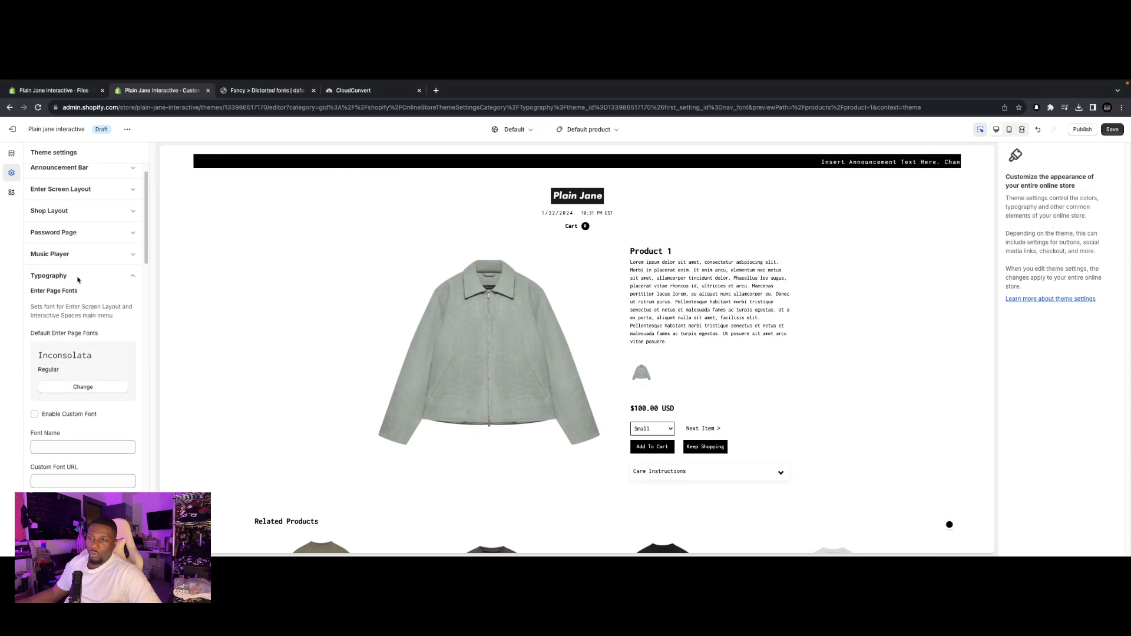
pyautogui.click(83, 285)
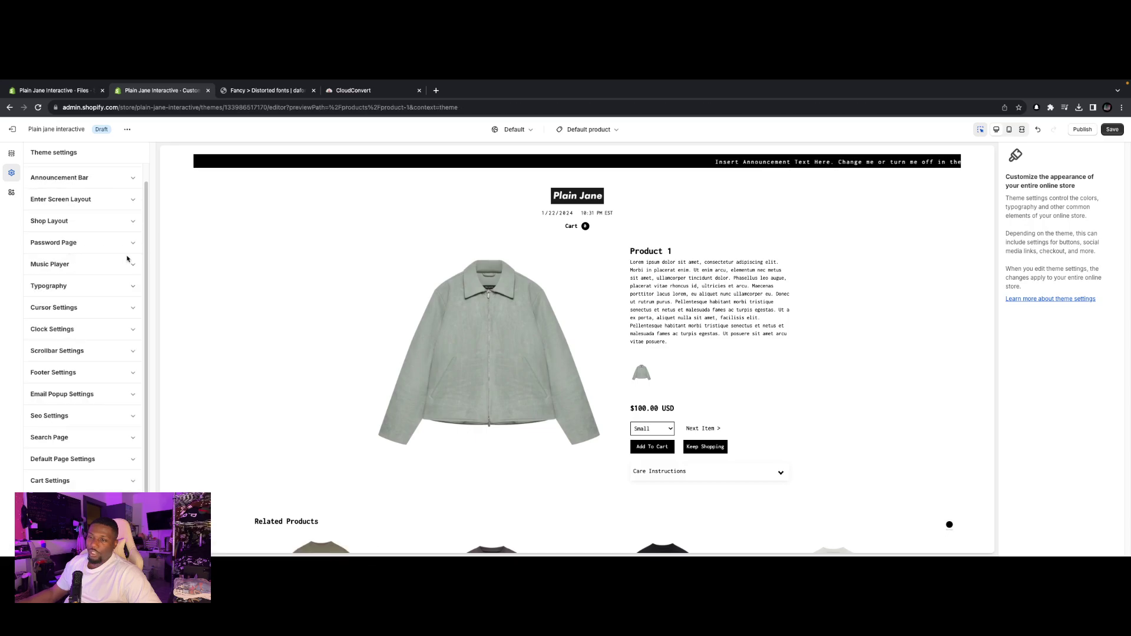
pyautogui.click(10, 155)
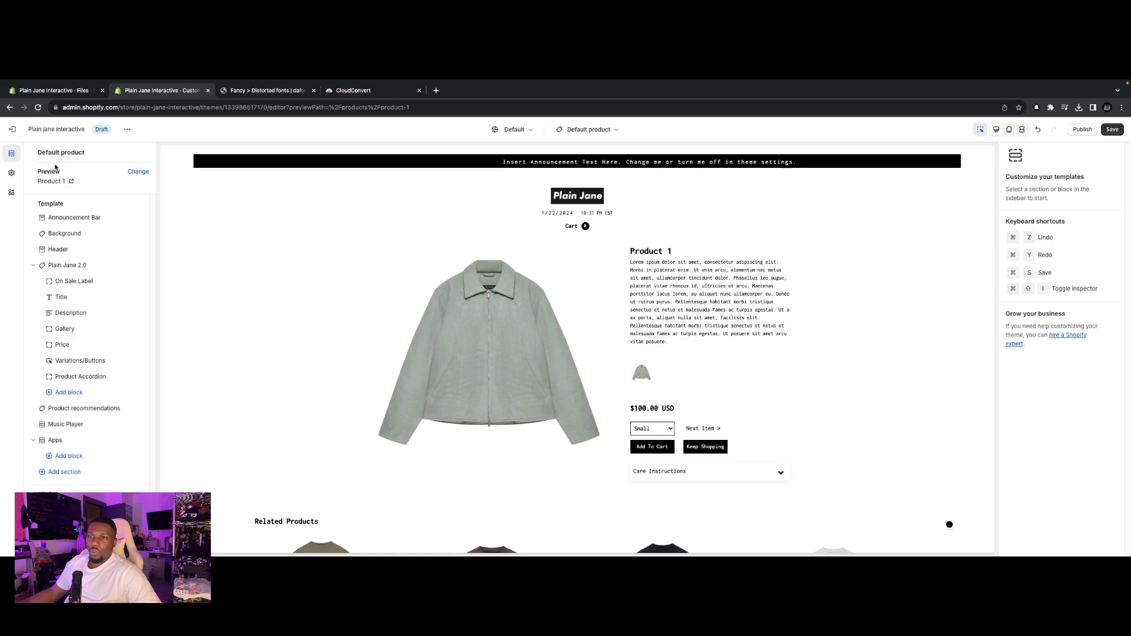
pyautogui.click(11, 172)
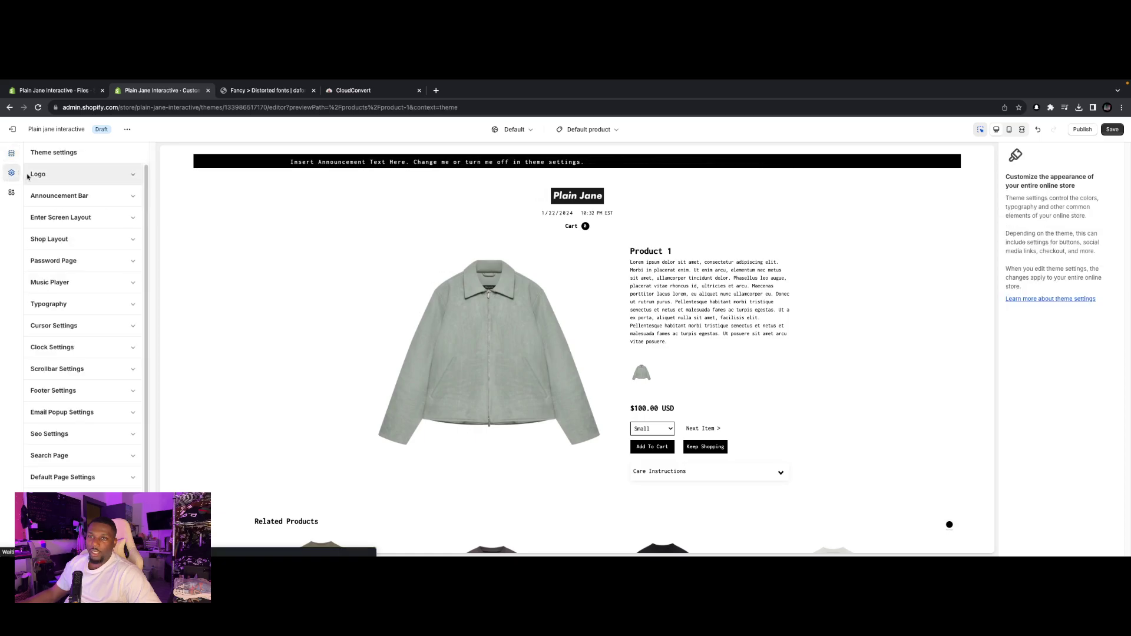
# Expand Typography and review the Header, Paragraph and Button Fonts settings, all set to Inconsolata.
pyautogui.click(51, 312)
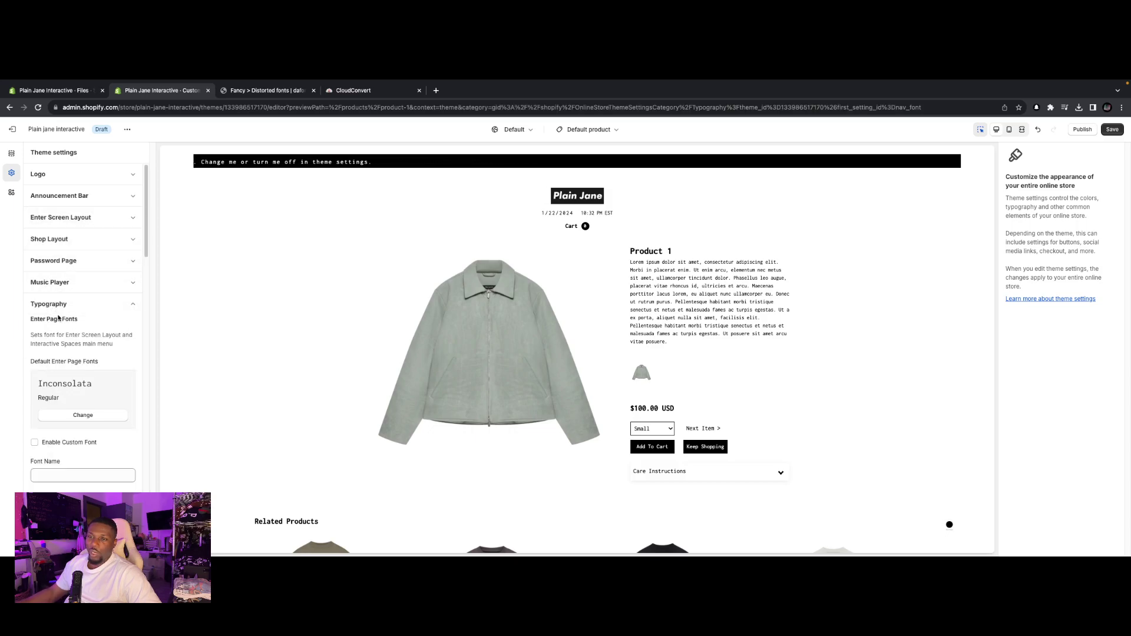
pyautogui.scroll(-10, 58, 319)
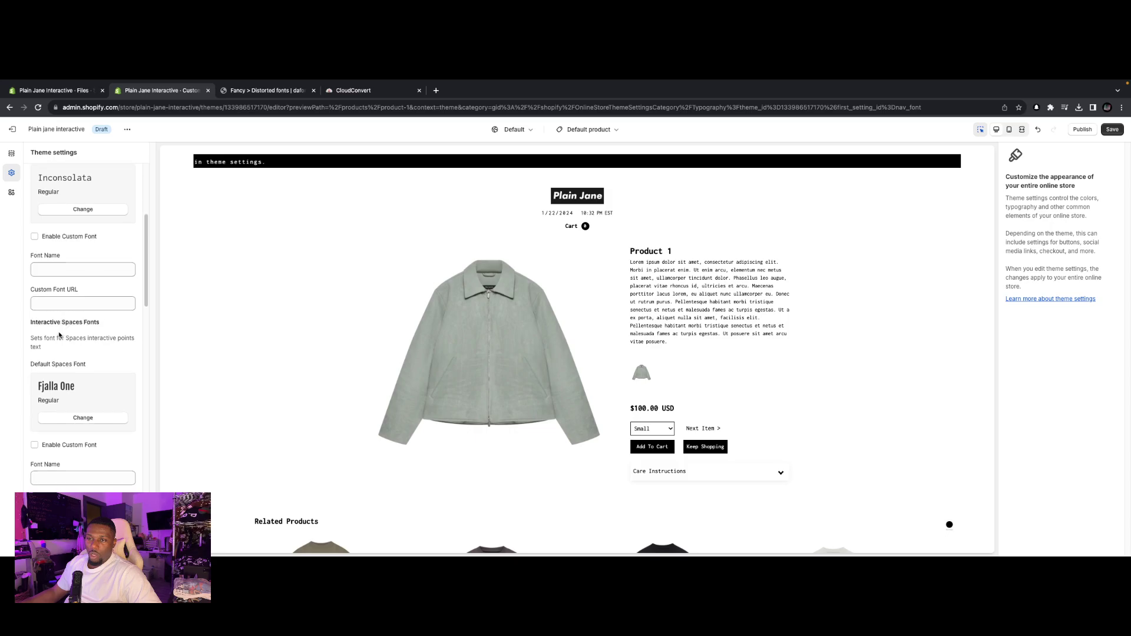
pyautogui.scroll(-4, 57, 341)
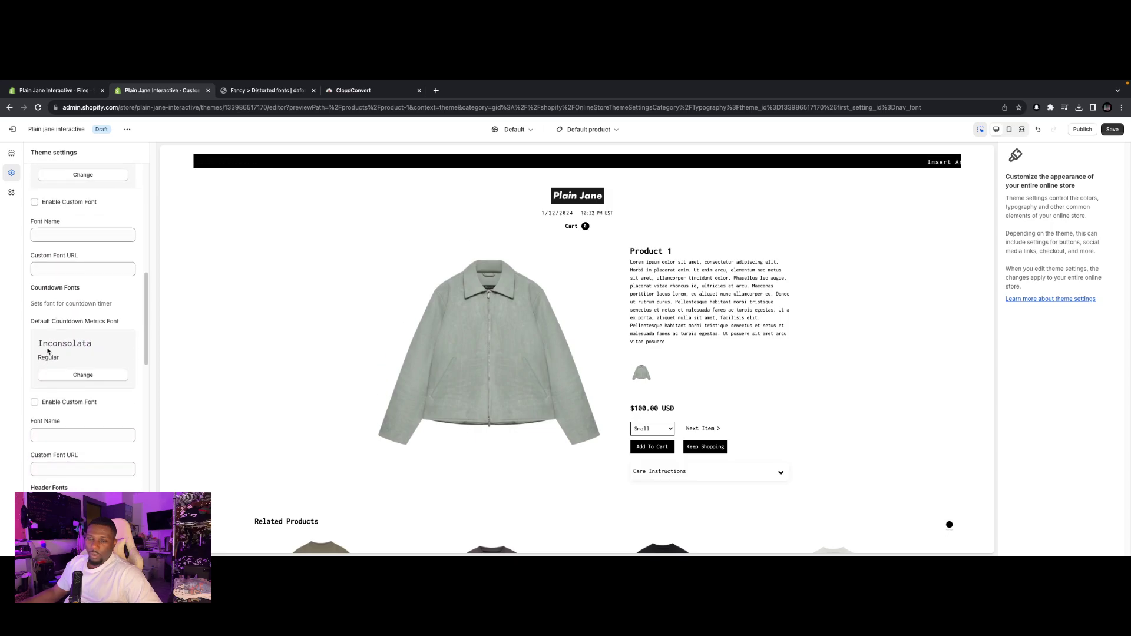
pyautogui.scroll(-1, 62, 329)
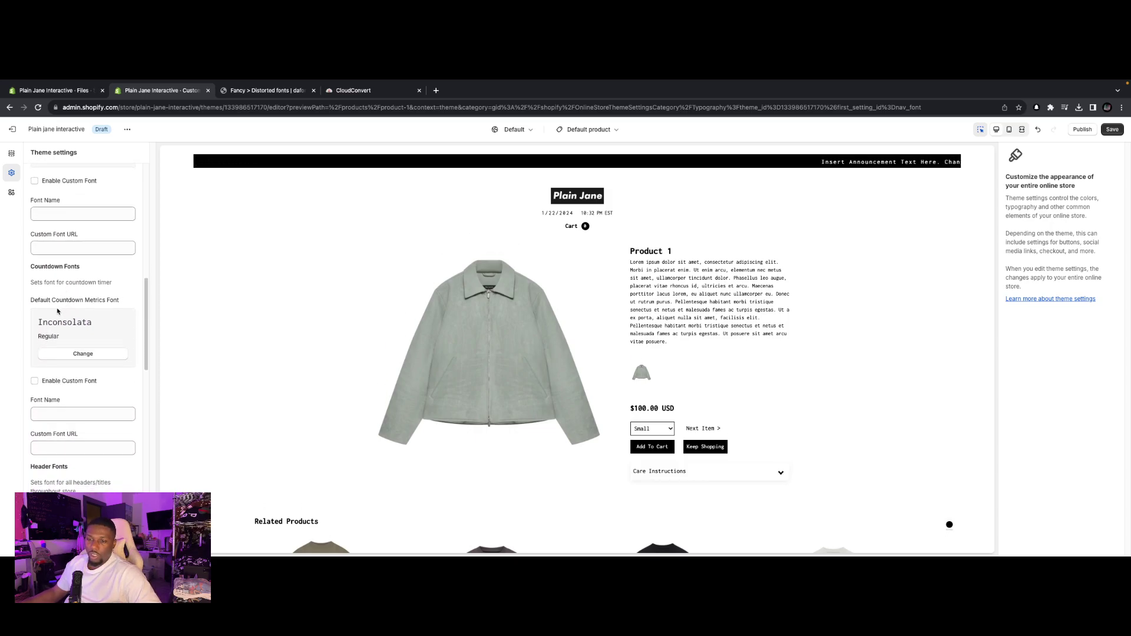
pyautogui.scroll(5, 55, 318)
pyautogui.scroll(-2, 52, 354)
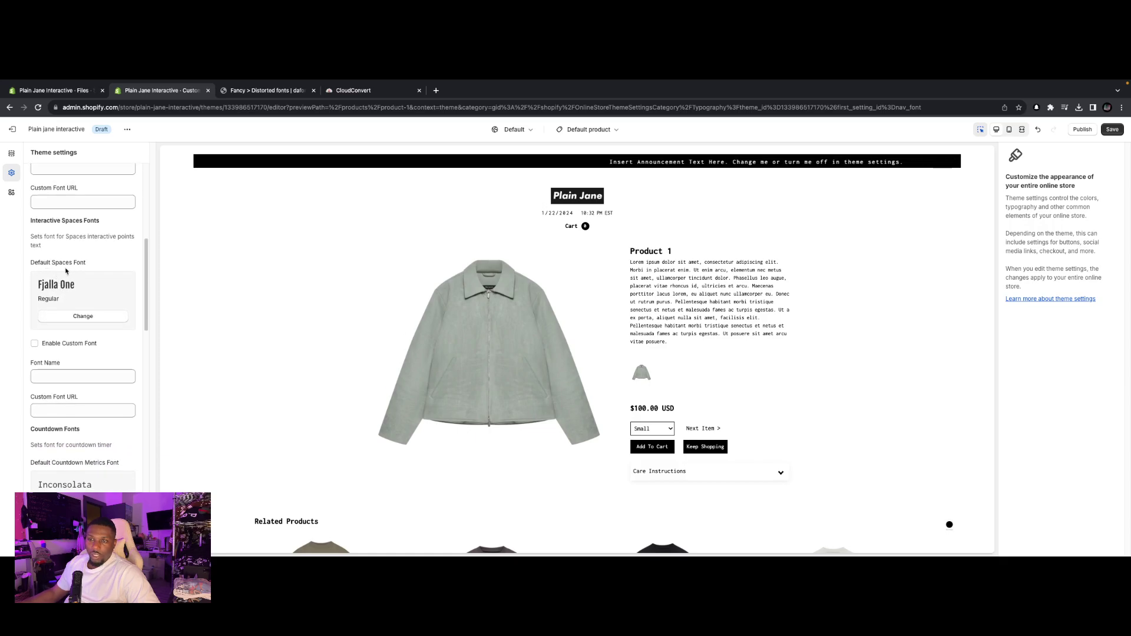
pyautogui.scroll(2, 53, 294)
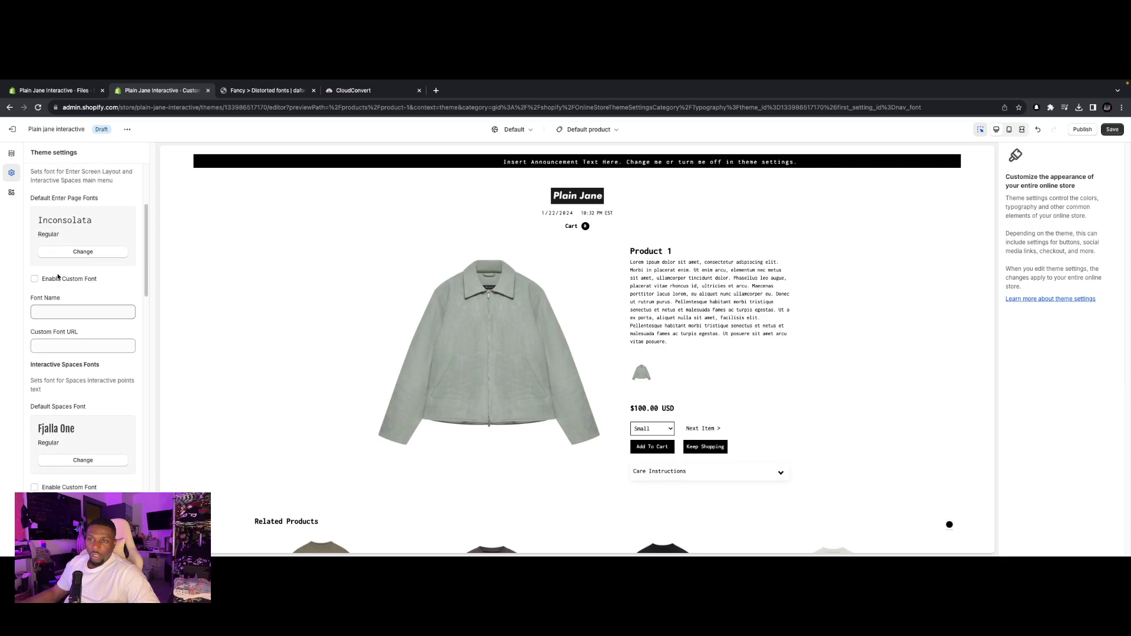
pyautogui.scroll(4, 53, 312)
pyautogui.scroll(-2, 52, 307)
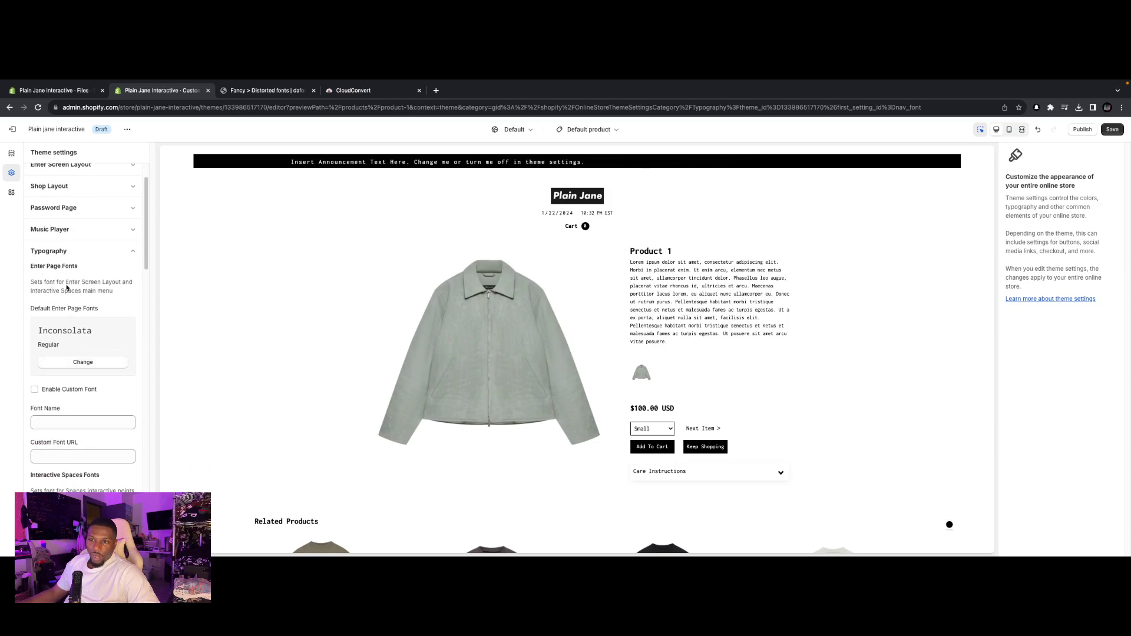
pyautogui.scroll(-3, 65, 318)
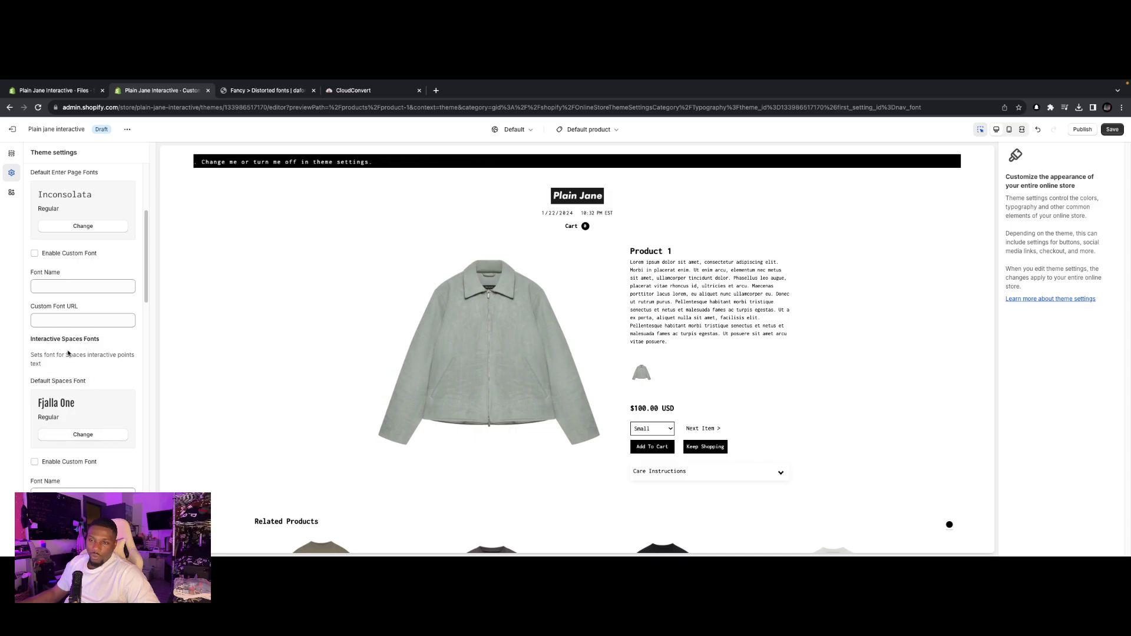
pyautogui.scroll(-4, 57, 359)
pyautogui.scroll(-4, 64, 372)
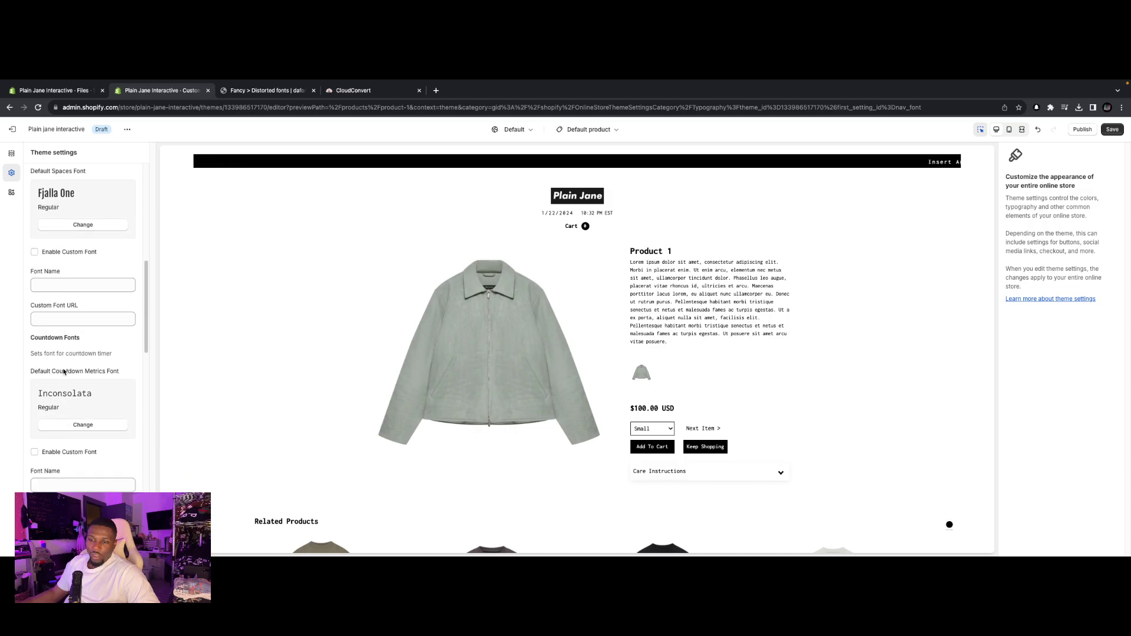
pyautogui.scroll(-2, 69, 326)
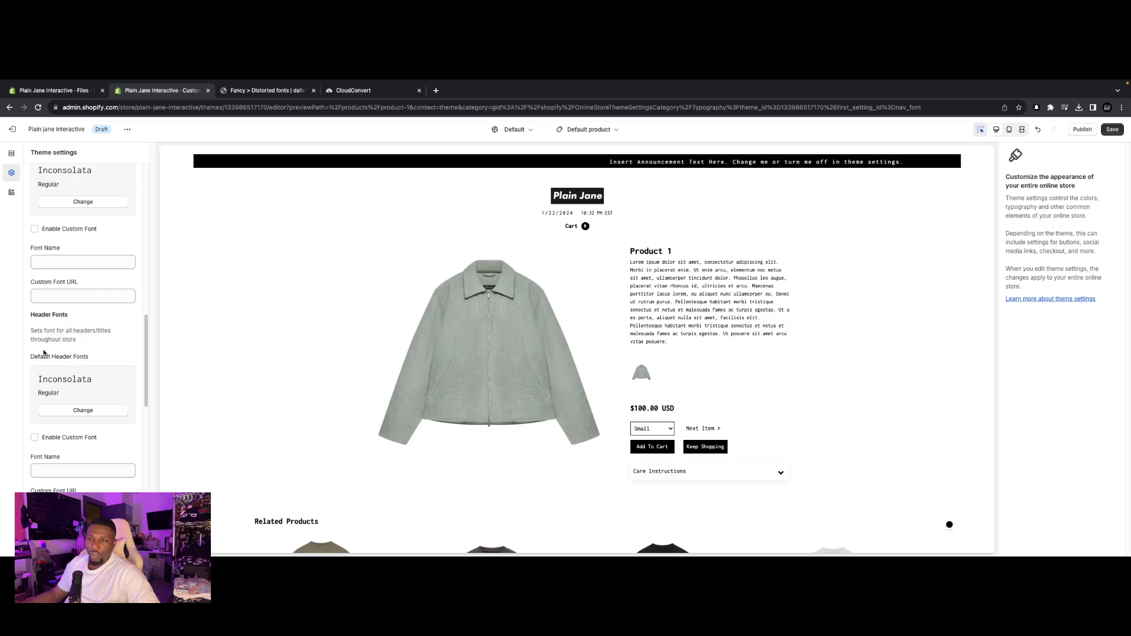
pyautogui.scroll(-5, 43, 352)
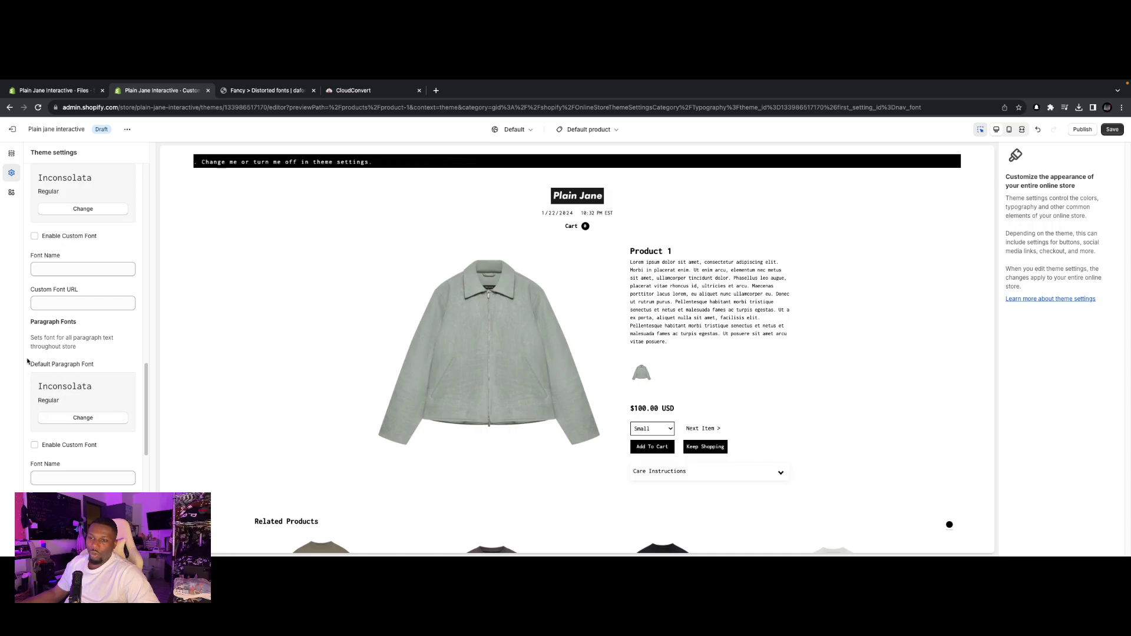
pyautogui.scroll(-5, 56, 356)
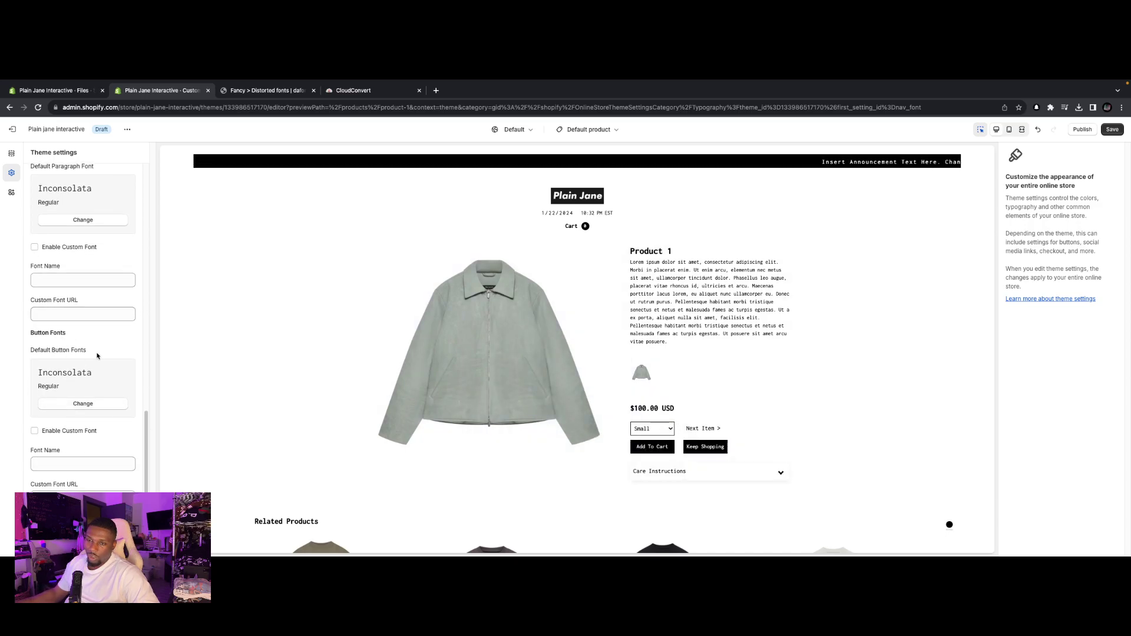
pyautogui.scroll(-3, 88, 341)
pyautogui.scroll(5, 90, 344)
pyautogui.scroll(8, 88, 341)
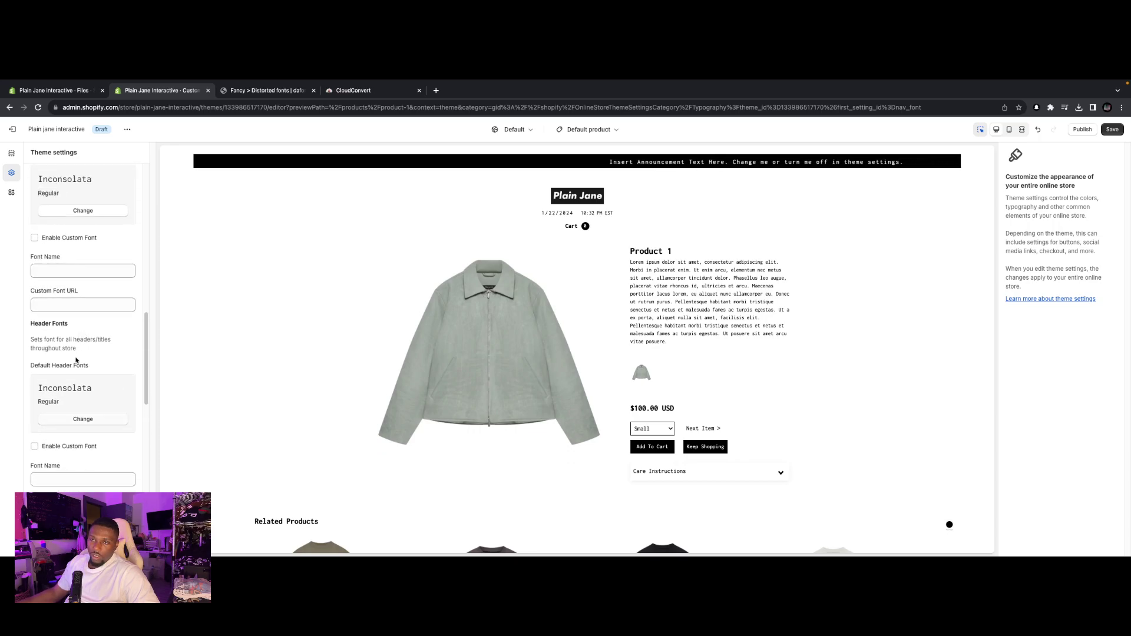
pyautogui.scroll(-3, 76, 354)
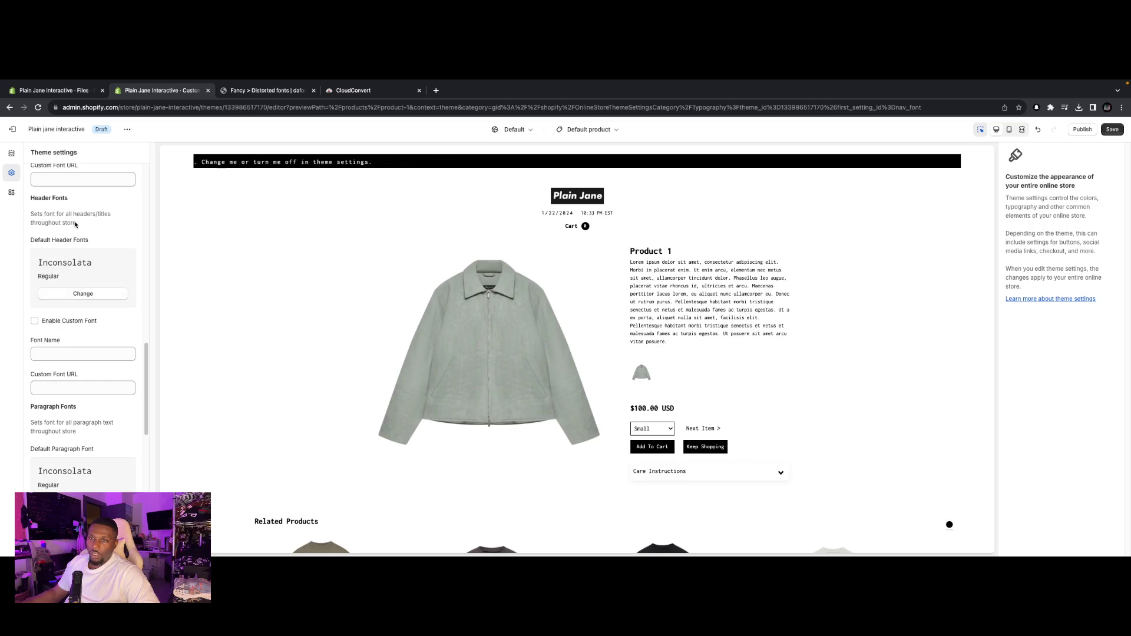
# Under Header Fonts, enable the custom font and start filling in the Font Name field.
pyautogui.scroll(1, 87, 243)
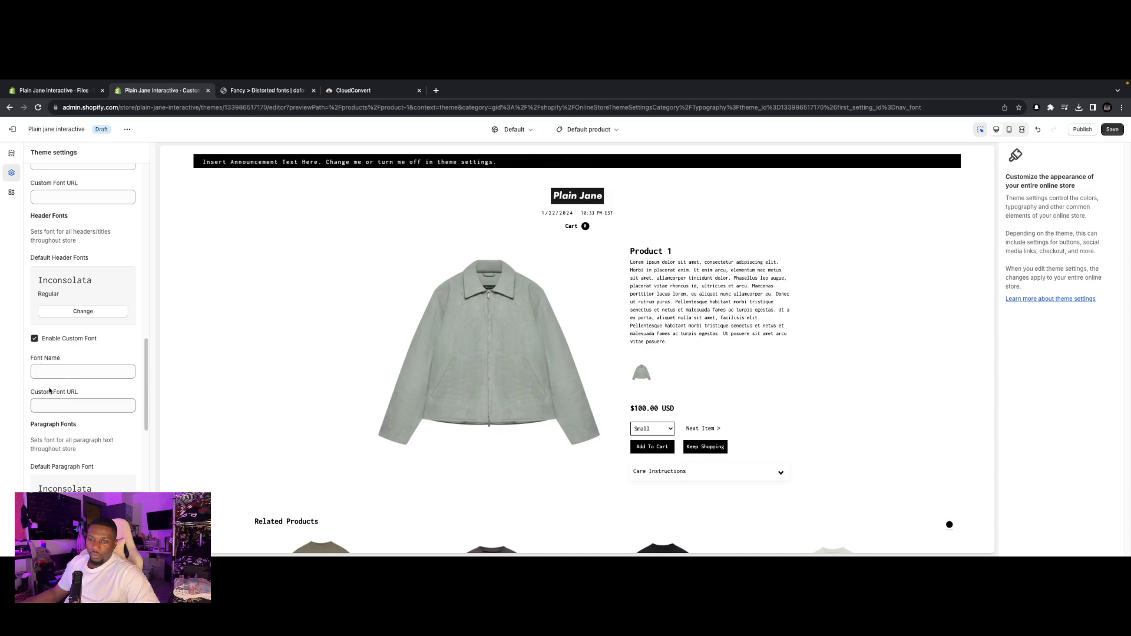
pyautogui.click(51, 373)
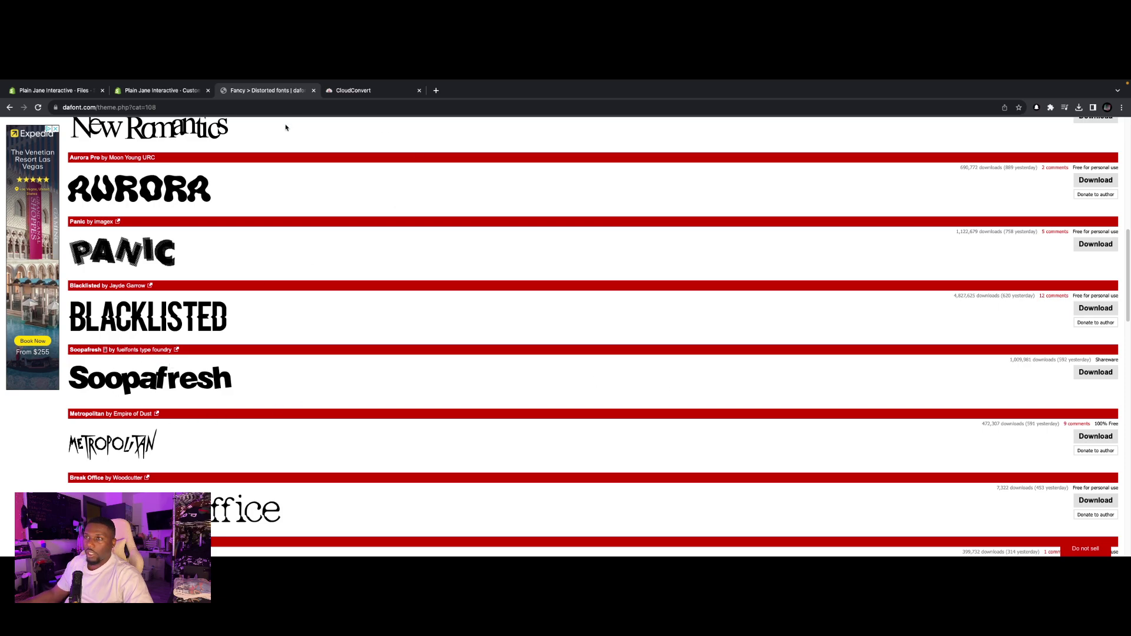
# Bring Soopafresh into view in dafont's Fancy > Distorted font listing.
pyautogui.moveTo(45, 83)
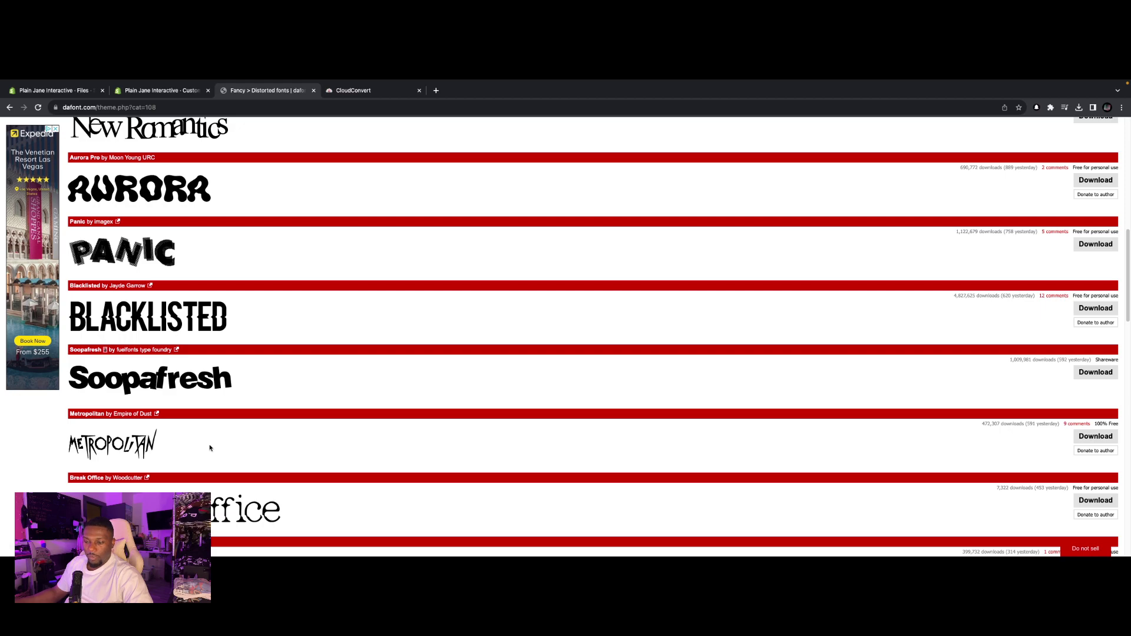
pyautogui.moveTo(412, 550)
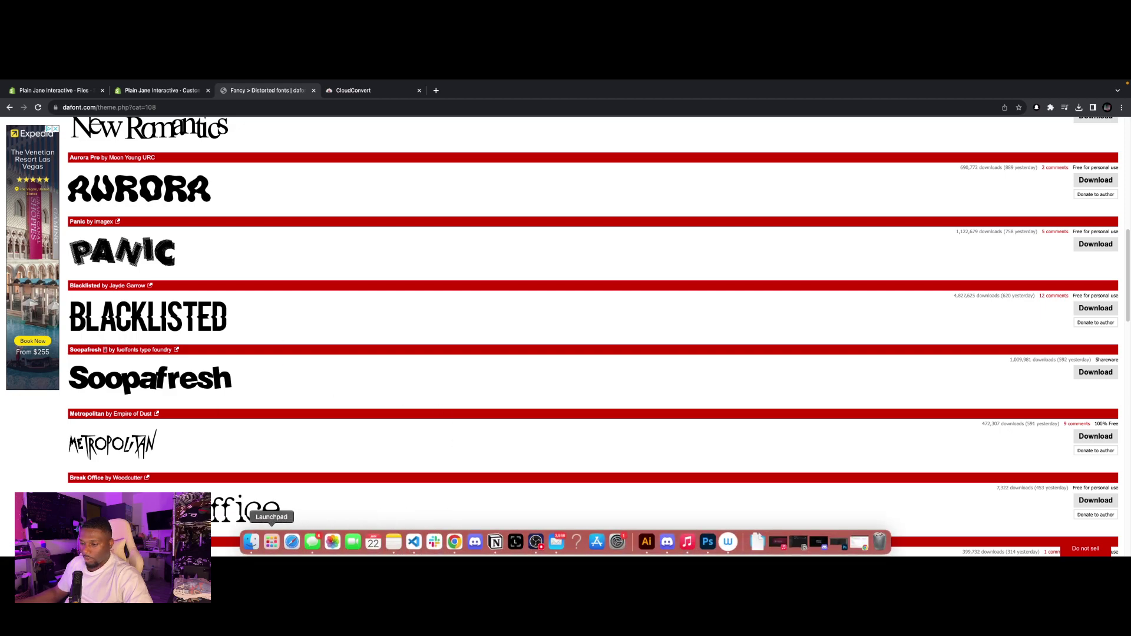
pyautogui.click(252, 542)
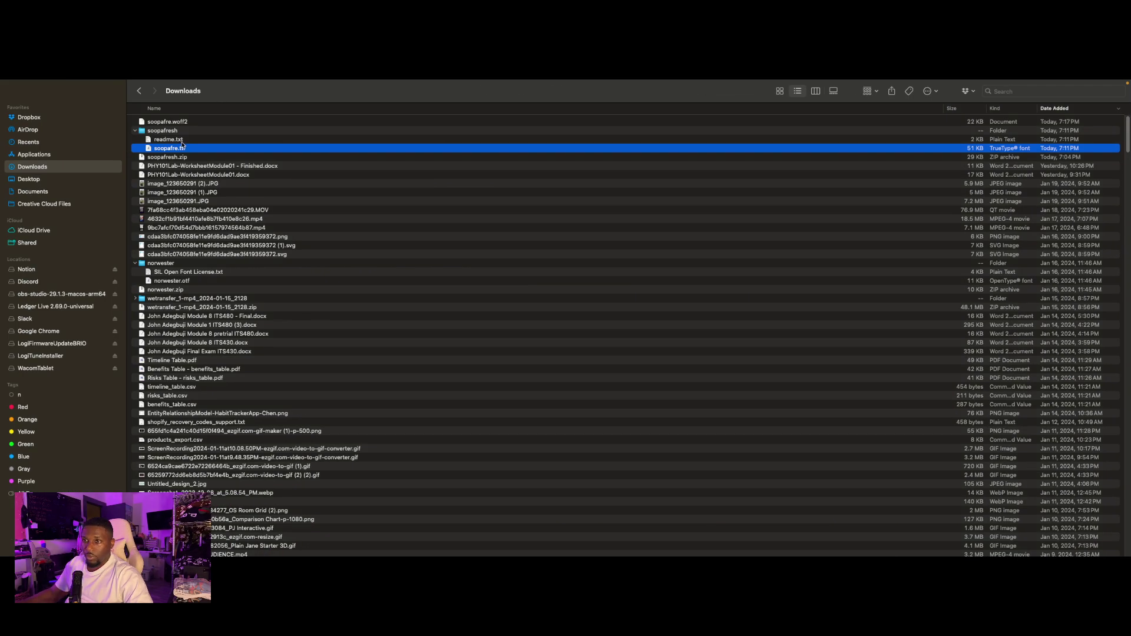
pyautogui.press('space')
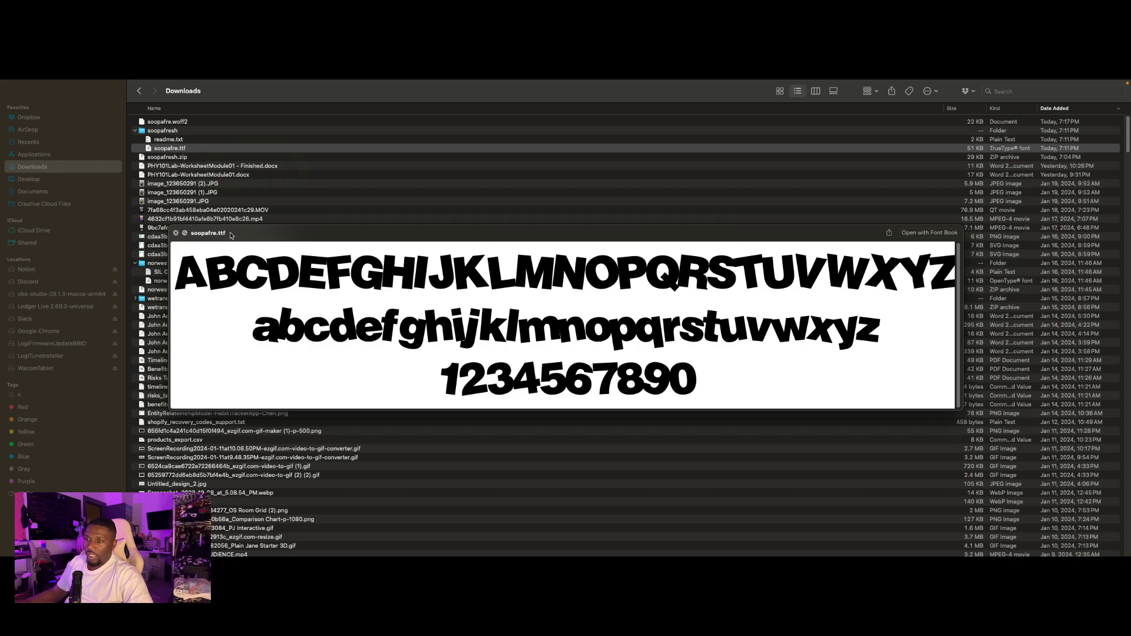
pyautogui.click(175, 233)
pyautogui.moveTo(249, 552); pyautogui.dragTo(251, 556)
pyautogui.moveTo(251, 541)
pyautogui.click(454, 542)
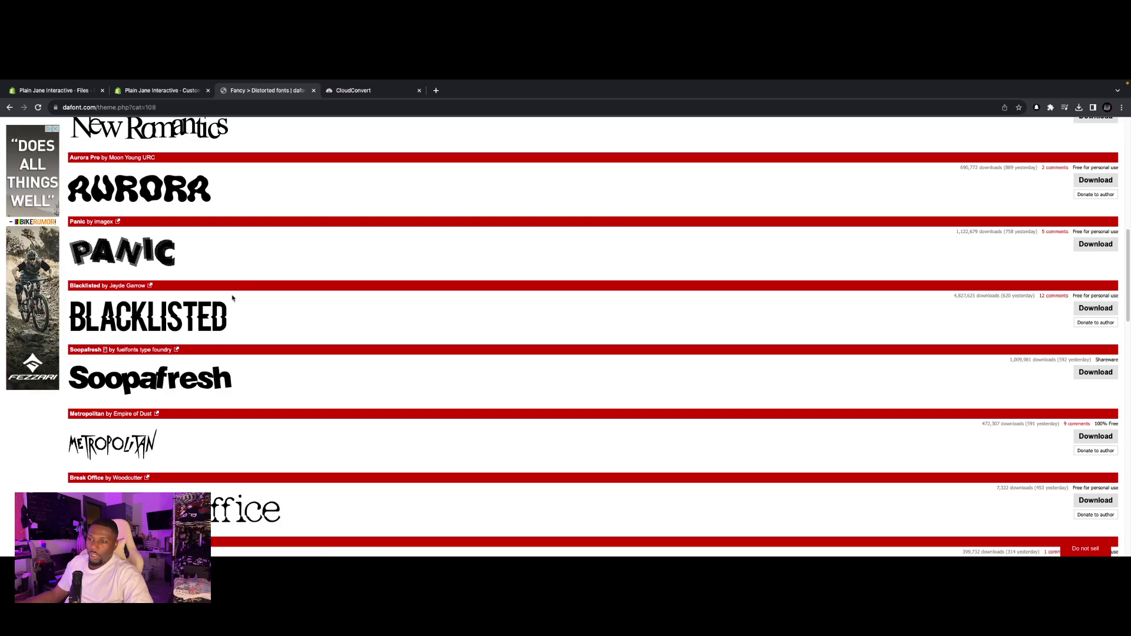
# Scroll up on the CloudConvert page showing soopafre.ttf converted to WOFF2.
pyautogui.scroll(10, 242, 259)
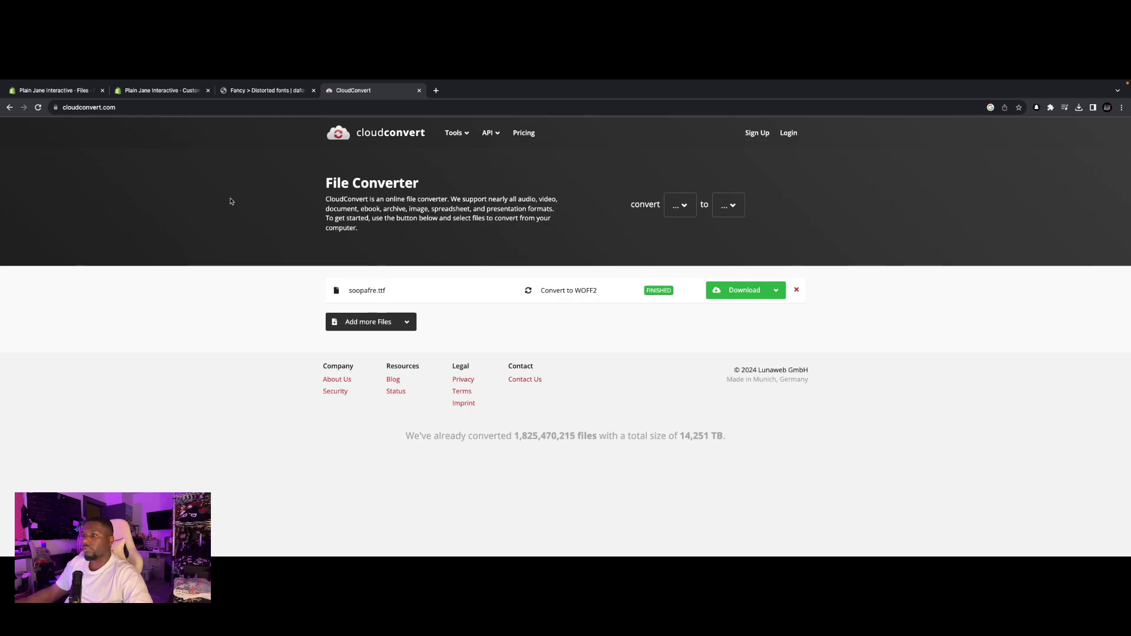
# Reload CloudConvert and queue soopafre.ttf from the soopafresh folder as a second file.
pyautogui.click(173, 106)
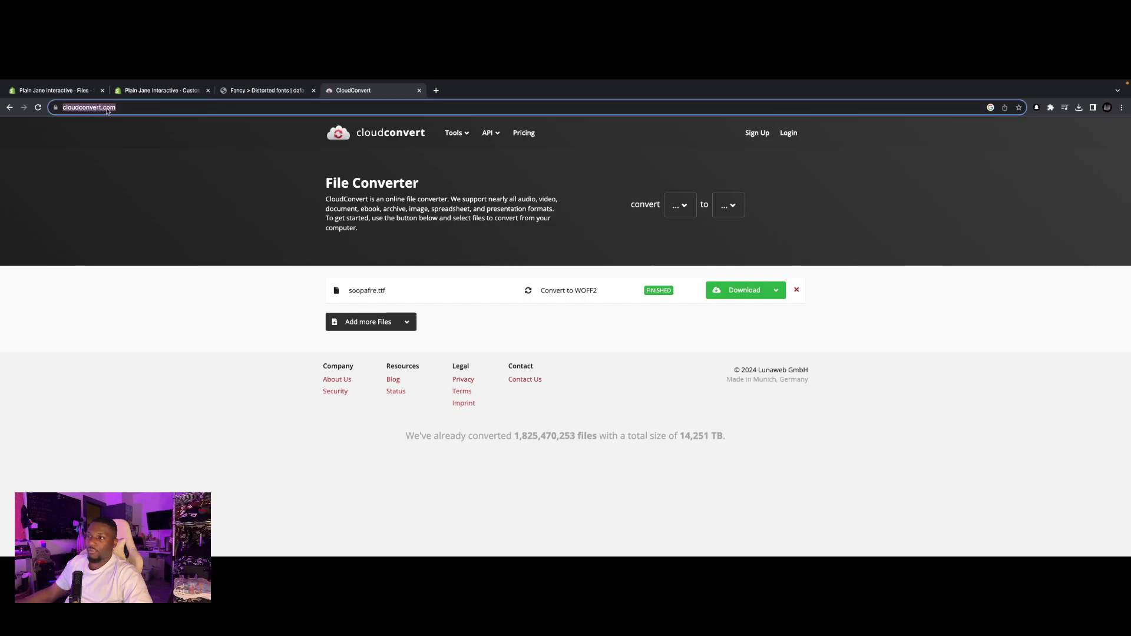
pyautogui.press('Return')
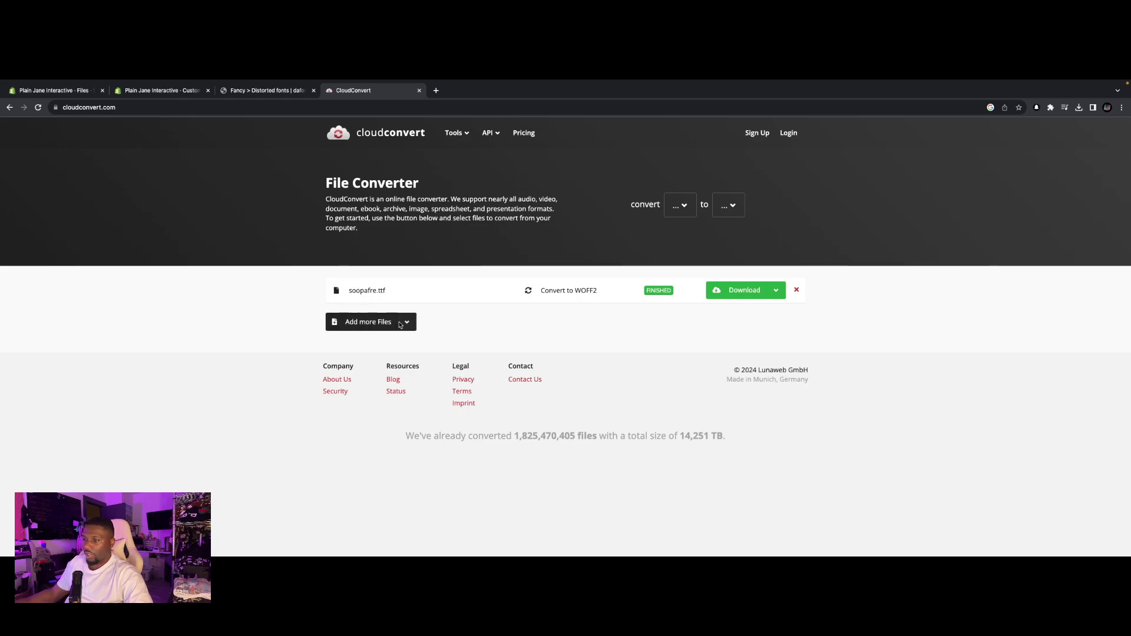
pyautogui.click(398, 319)
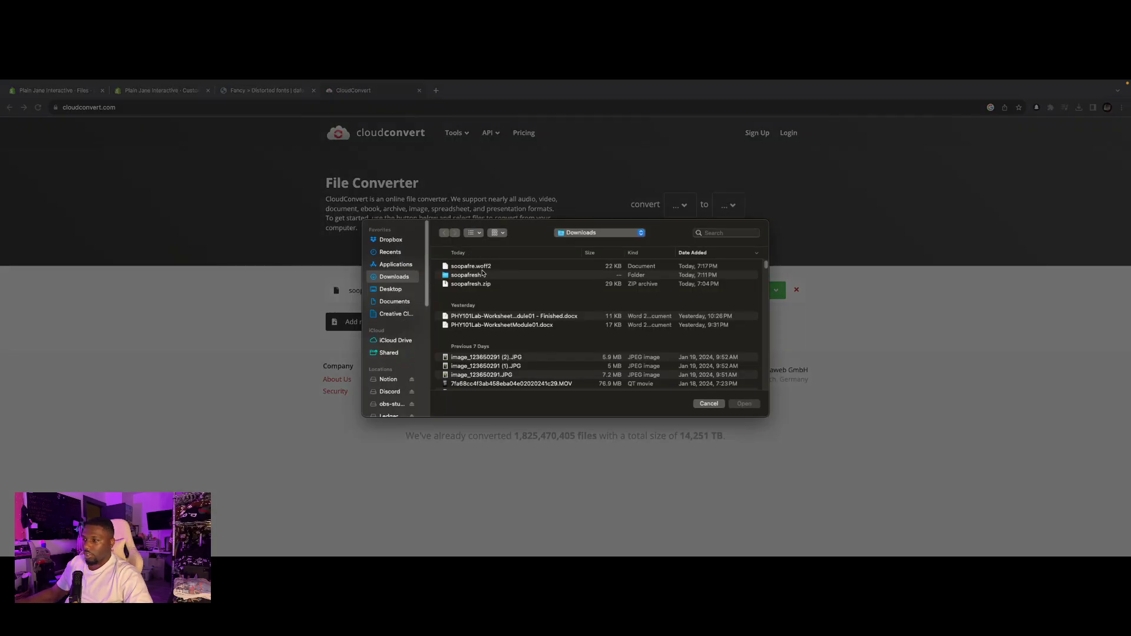
pyautogui.doubleClick(461, 275)
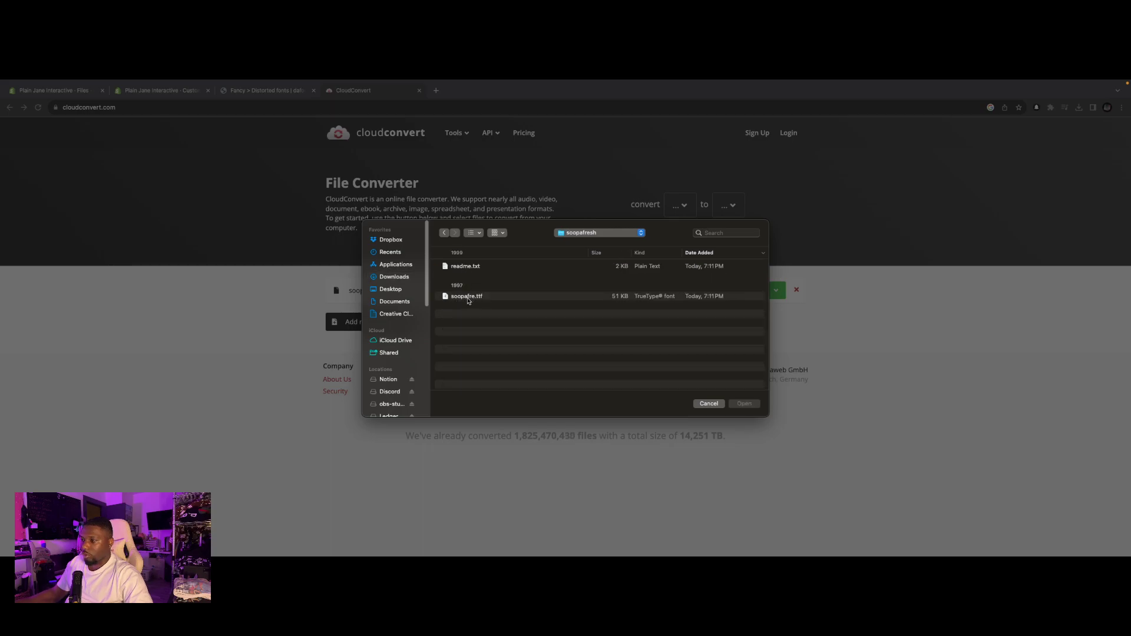
pyautogui.click(475, 298)
pyautogui.click(744, 404)
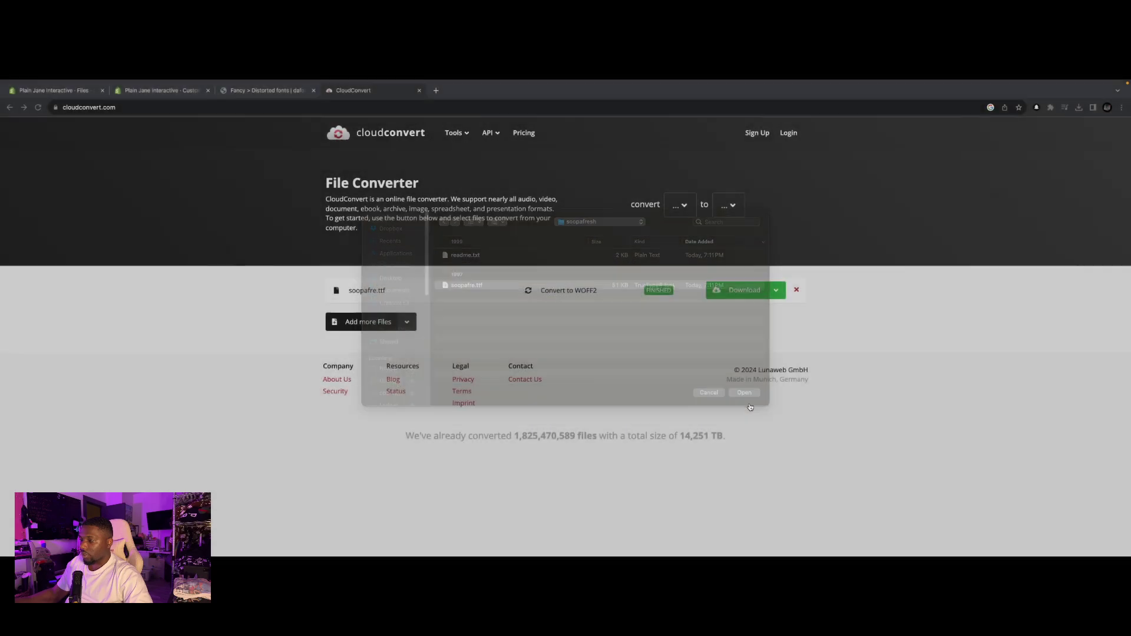
pyautogui.click(591, 304)
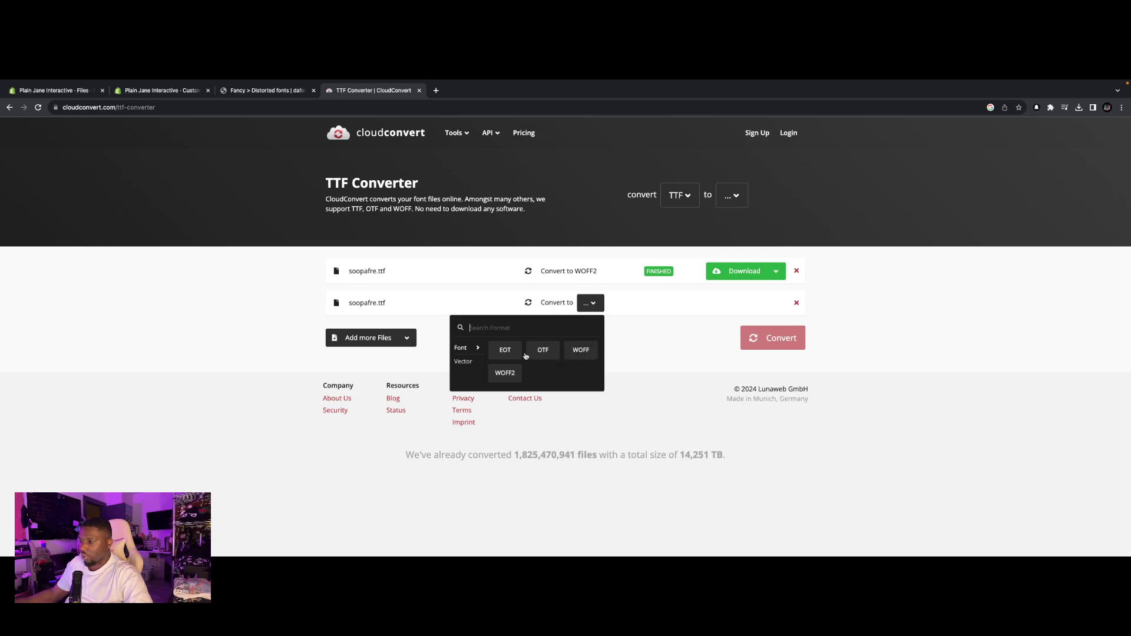
# Convert the second soopafre.ttf to WOFF2, then return to the Shopify theme editor.
pyautogui.click(511, 373)
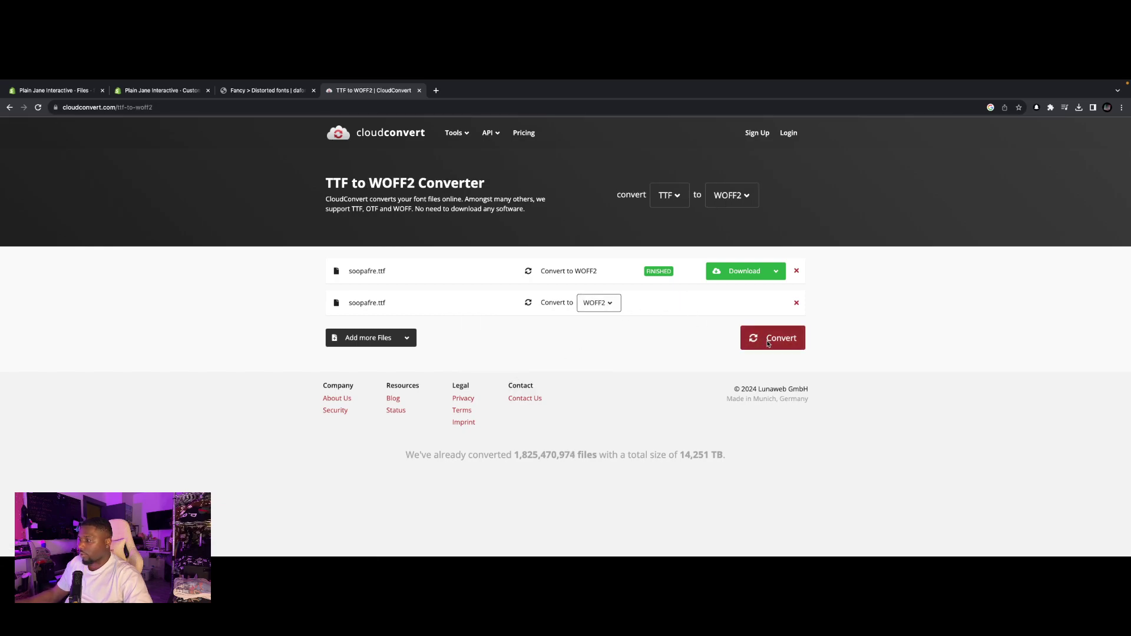
pyautogui.click(767, 340)
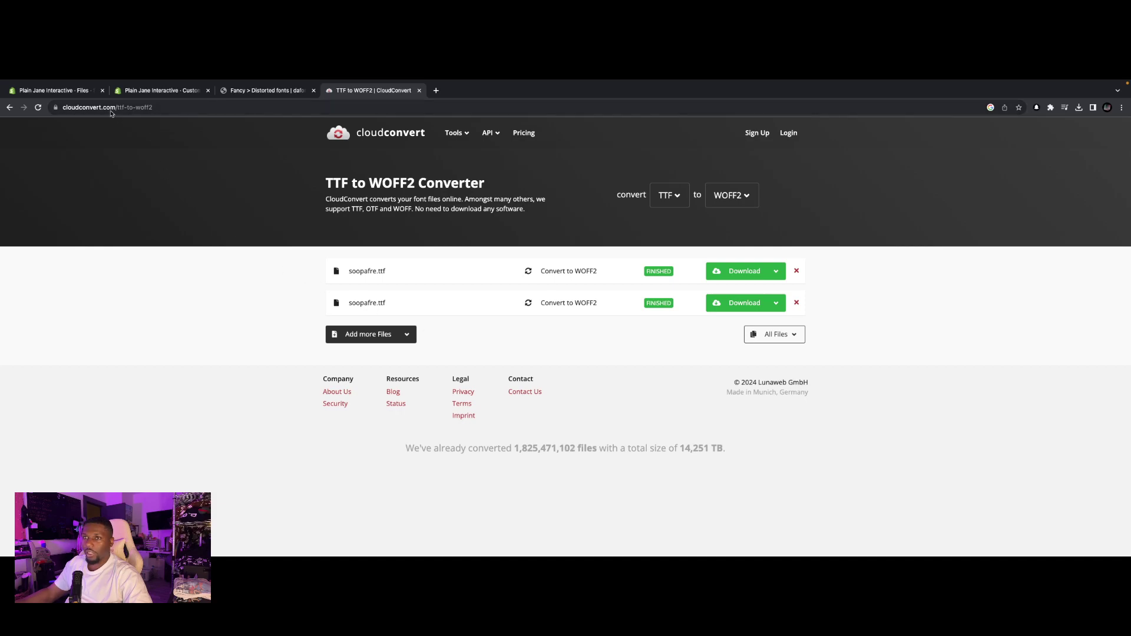
pyautogui.click(136, 89)
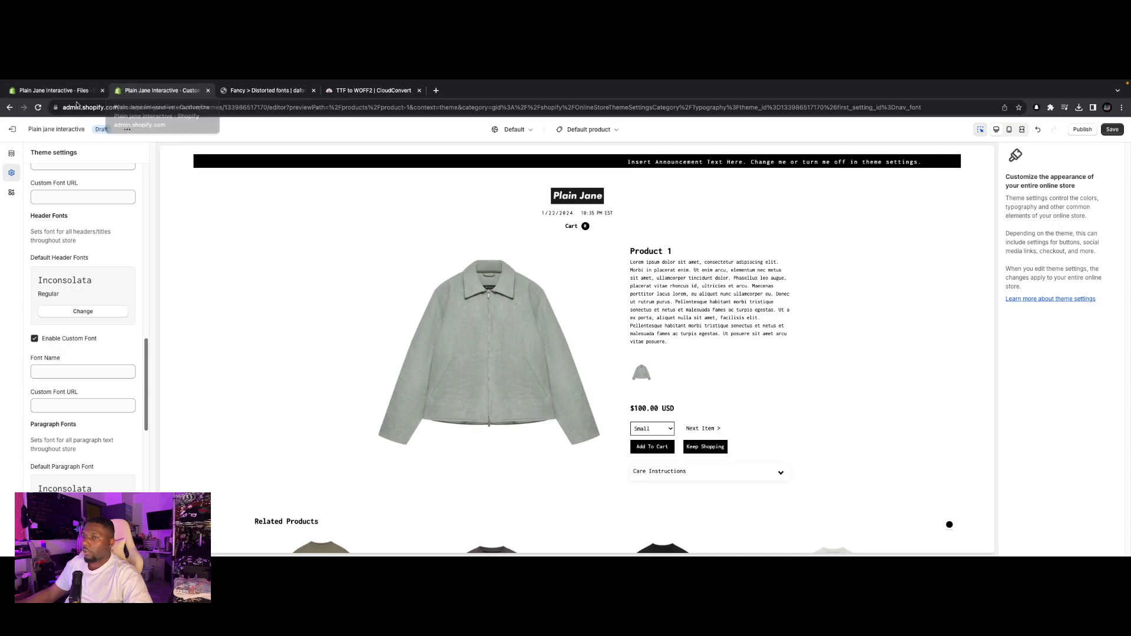
# Go to Shopify Admin's Content > Files page, by way of Metaobjects.
pyautogui.click(71, 93)
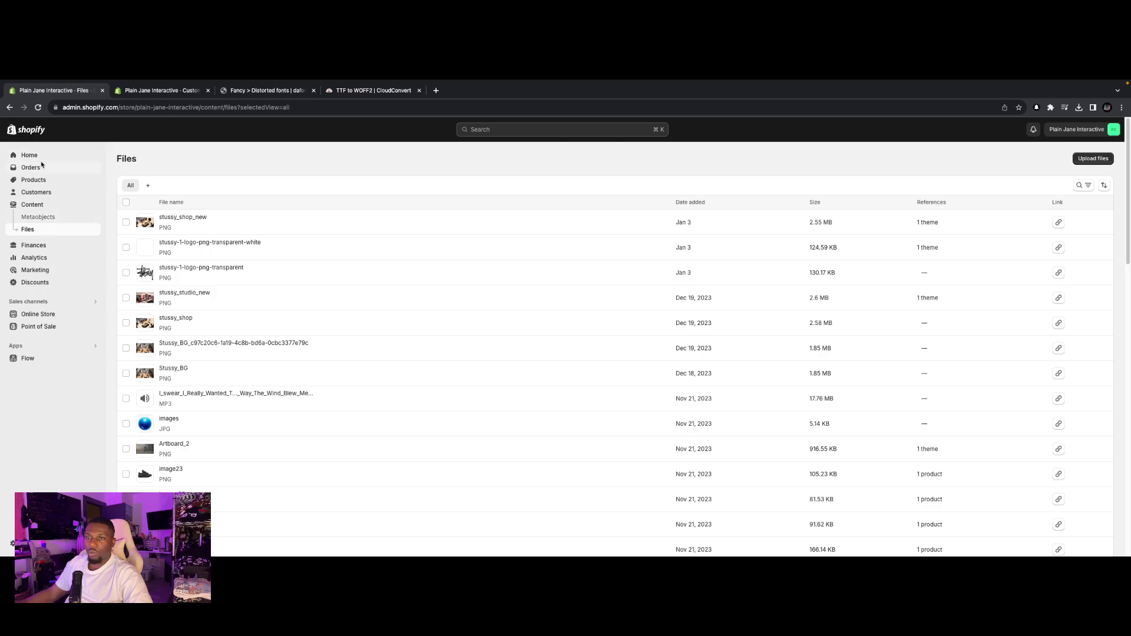
pyautogui.click(41, 203)
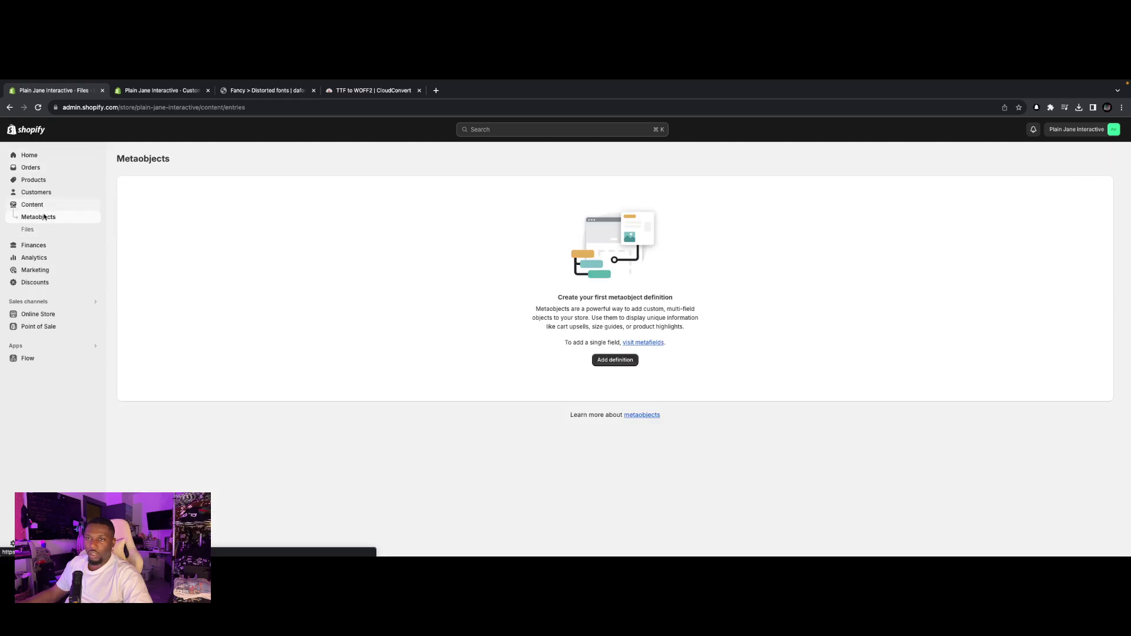
pyautogui.click(28, 230)
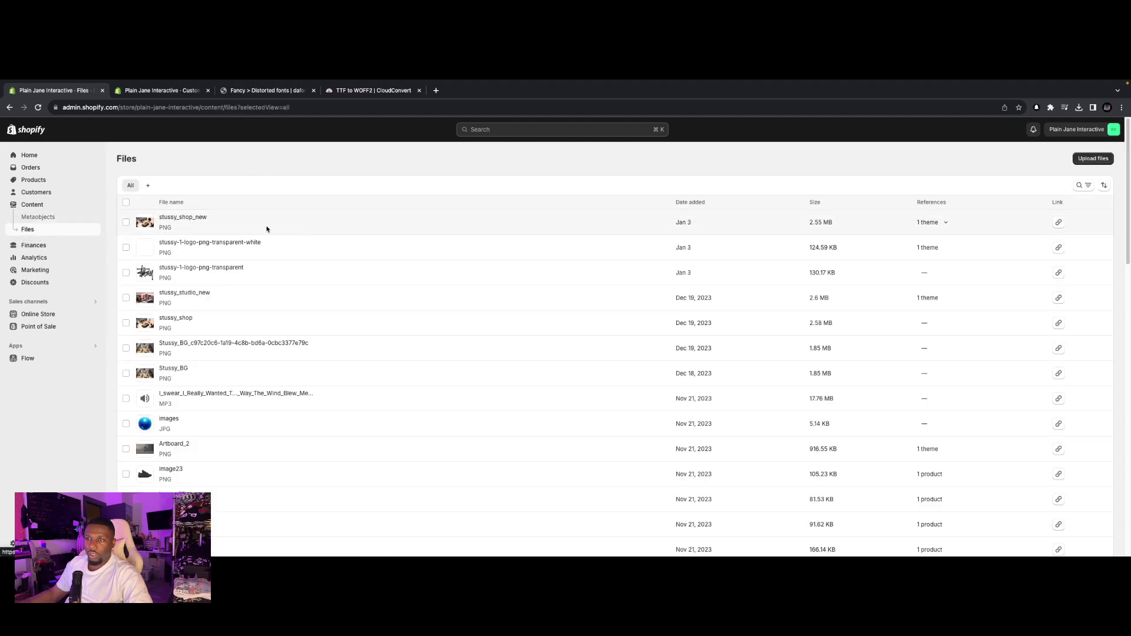
# Upload soopafre.woff2 from Downloads to Files, copy its link, and return to the theme editor.
pyautogui.click(1089, 160)
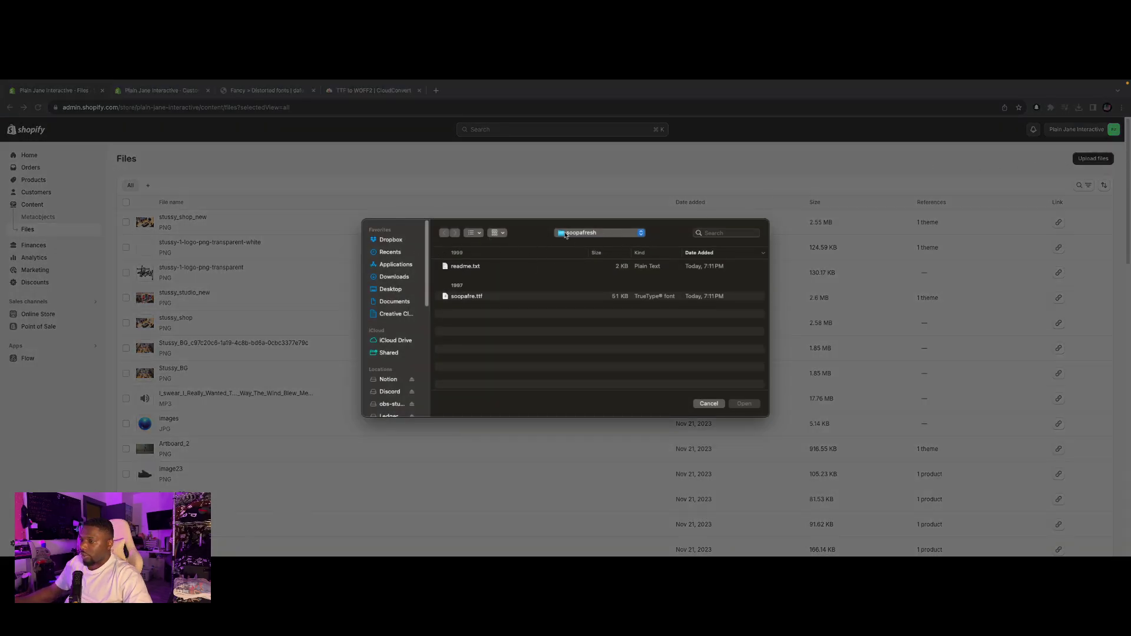
pyautogui.click(391, 277)
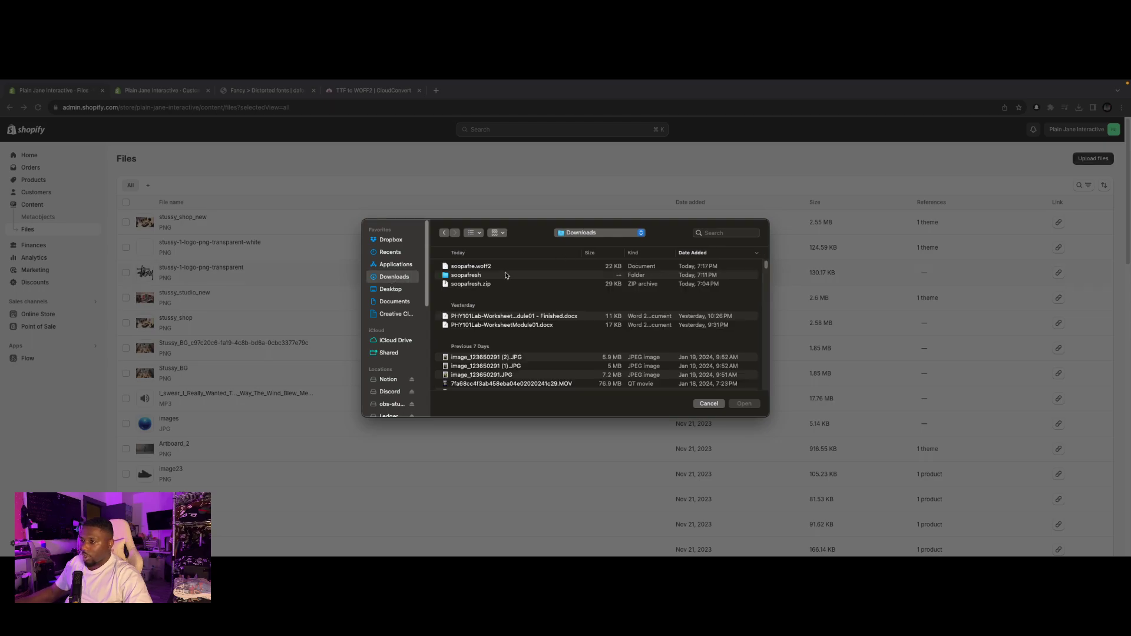
pyautogui.click(476, 267)
pyautogui.press('Return')
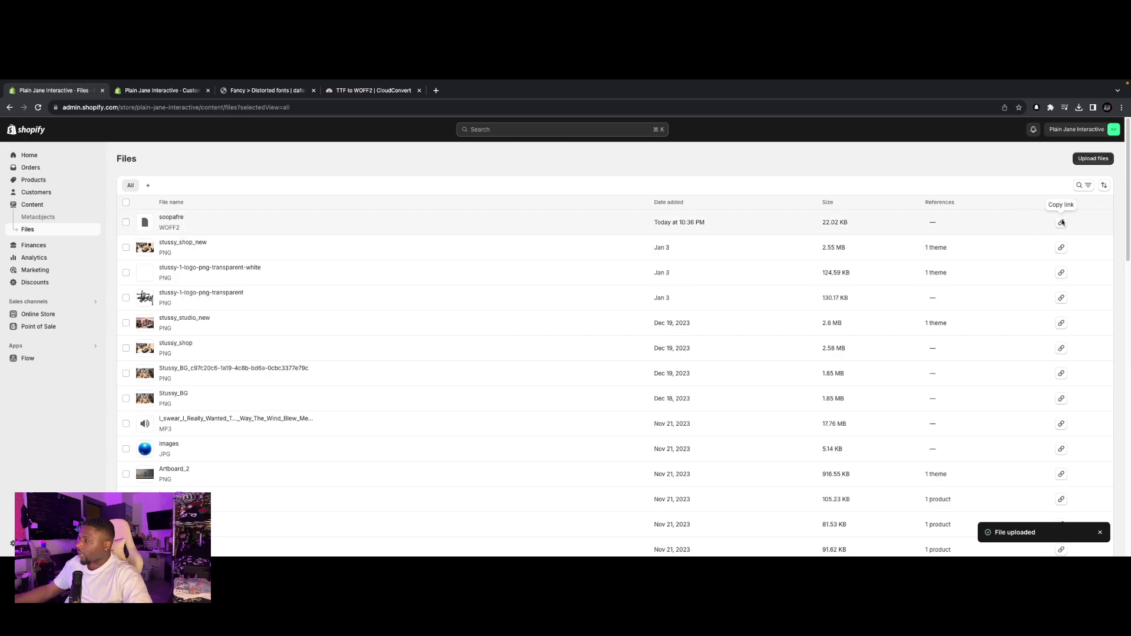
pyautogui.click(1060, 223)
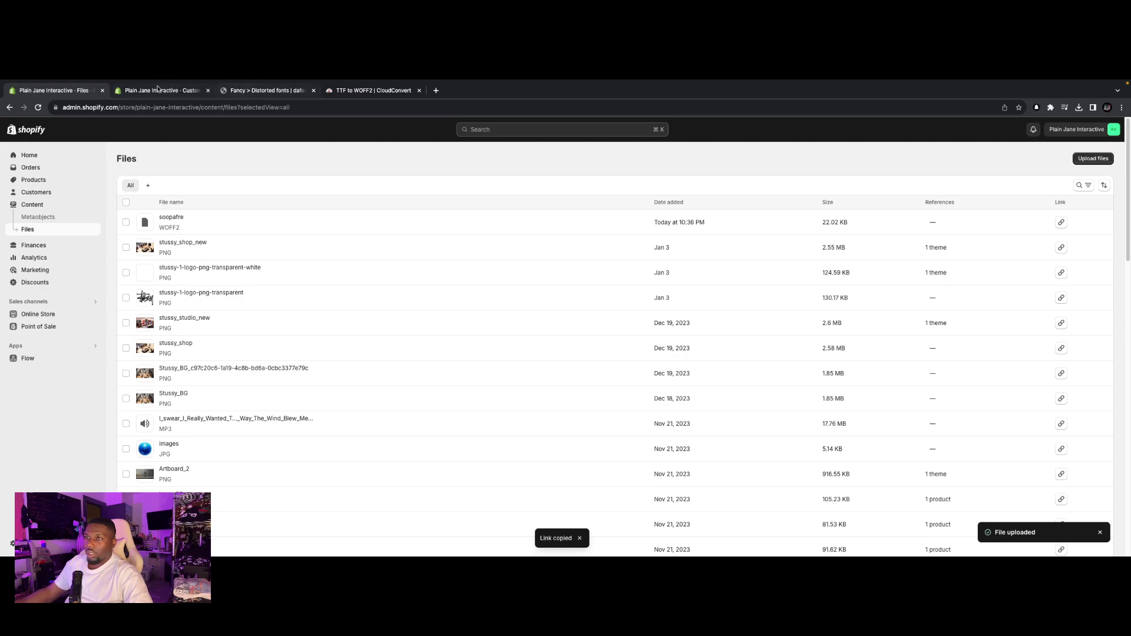
pyautogui.click(153, 90)
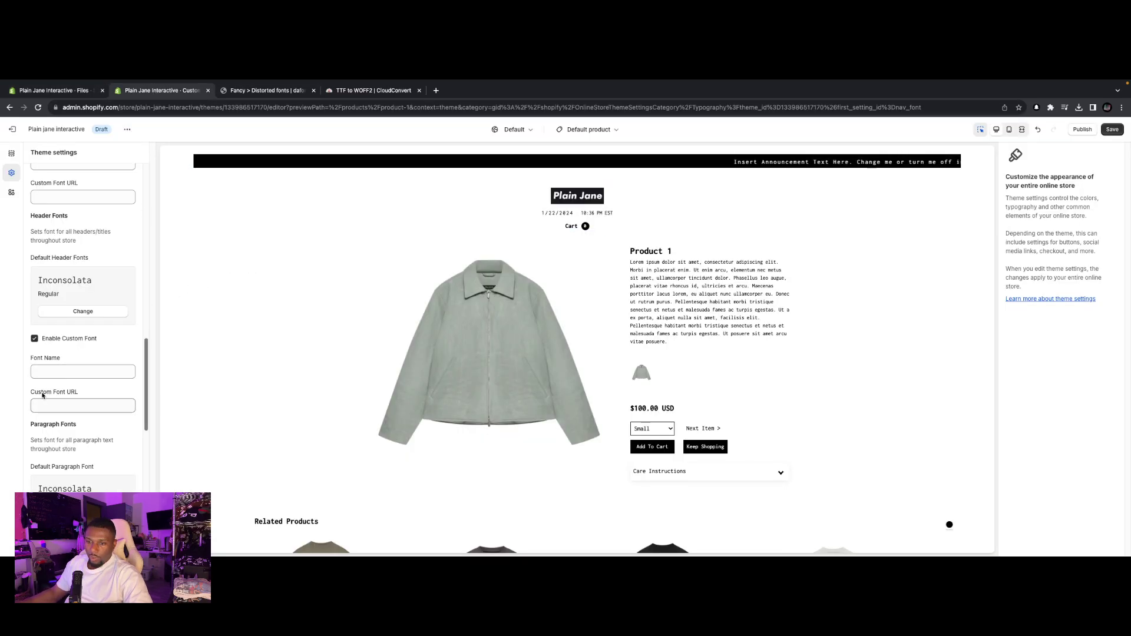
# Paste the soopafre.woff2 link as the Header Custom Font URL and name the font Soopafresh.
pyautogui.click(68, 405)
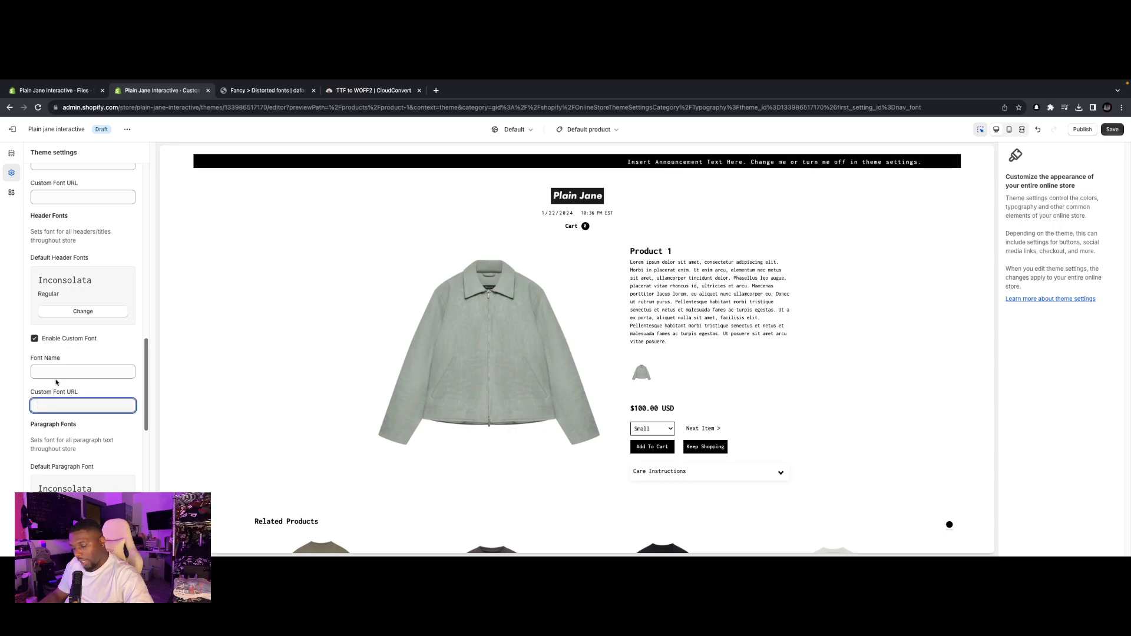
pyautogui.press('super+v')
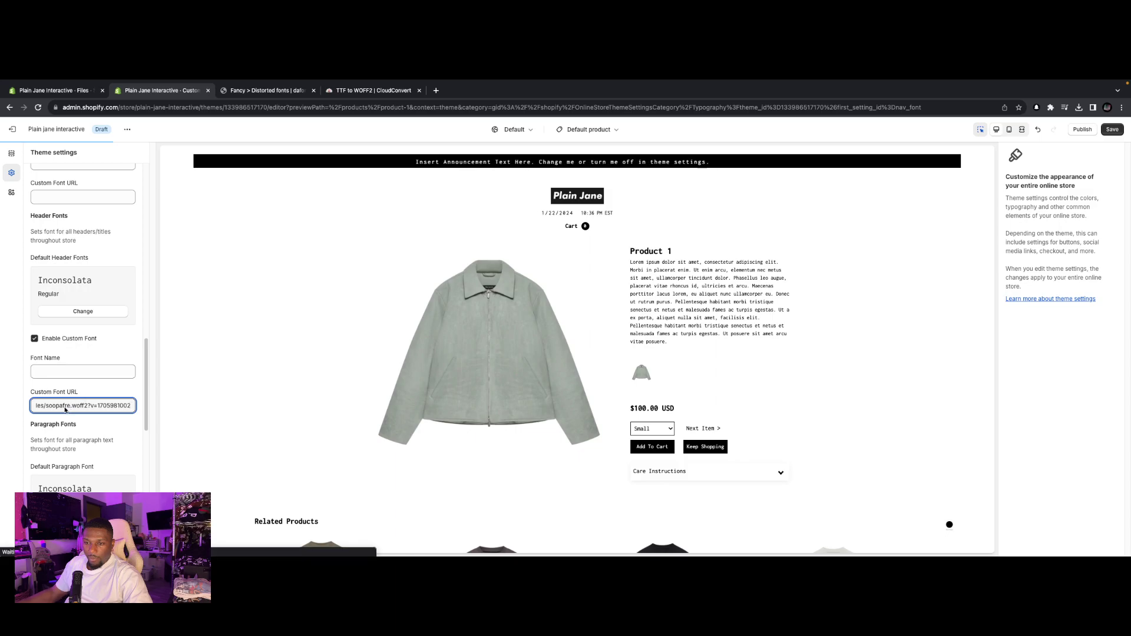
pyautogui.click(72, 371)
pyautogui.write('Soopa')
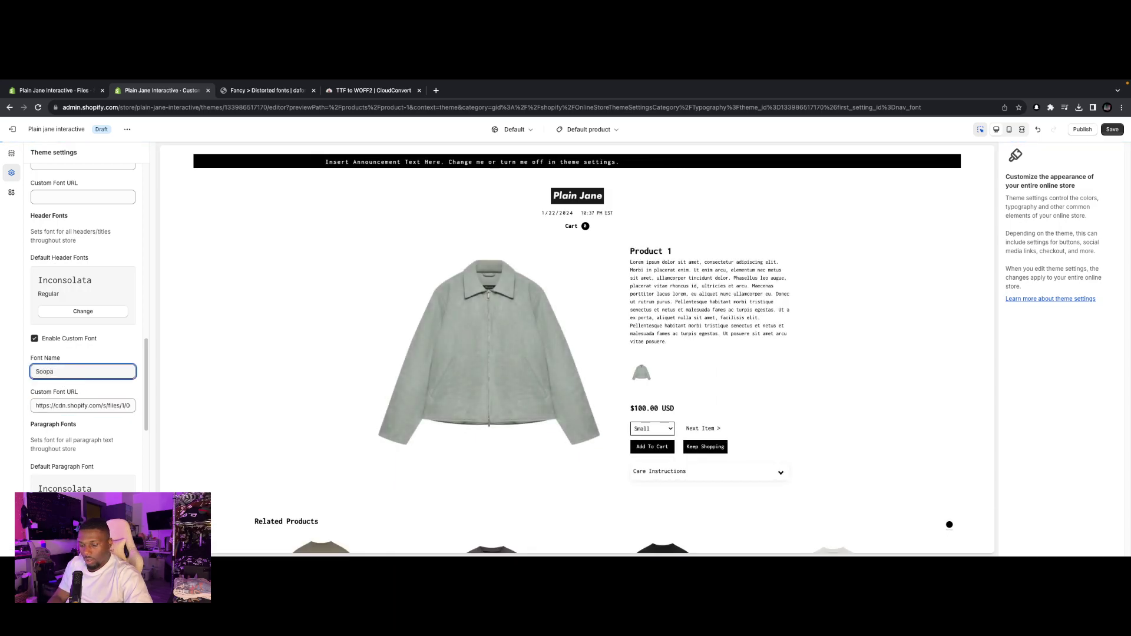
pyautogui.write('fresh')
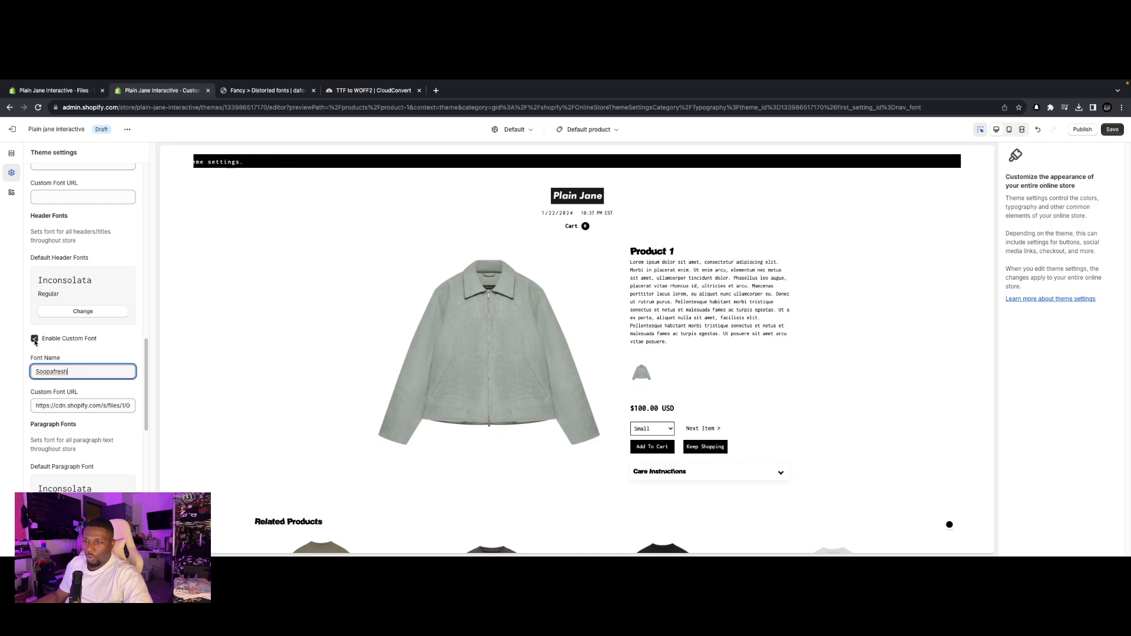
pyautogui.click(34, 339)
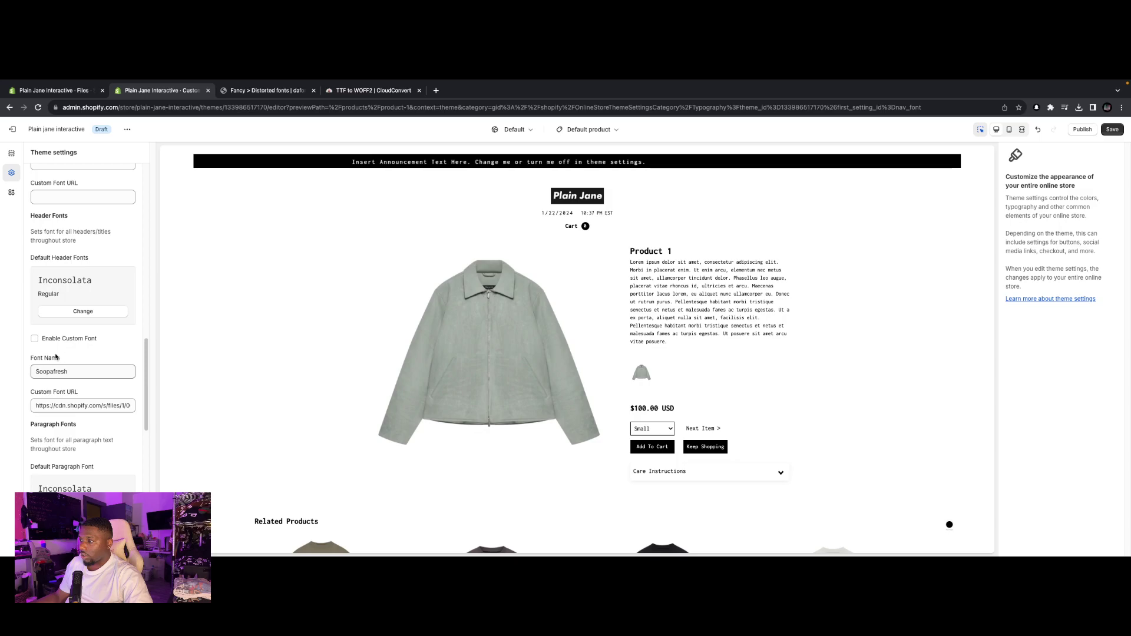
pyautogui.click(47, 339)
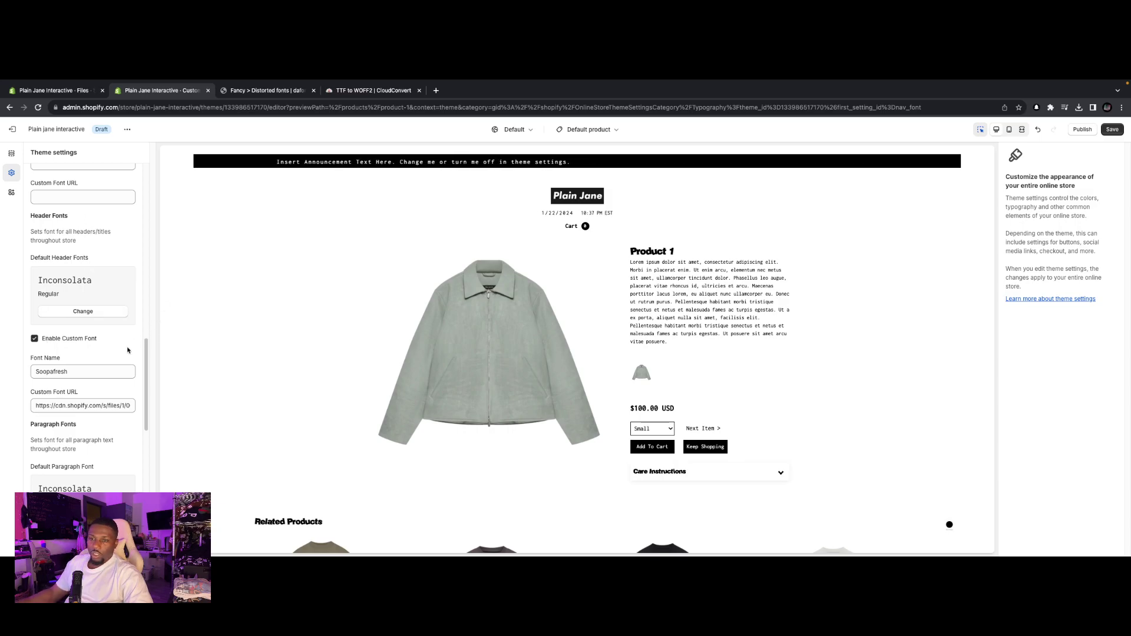
pyautogui.scroll(-2, 52, 383)
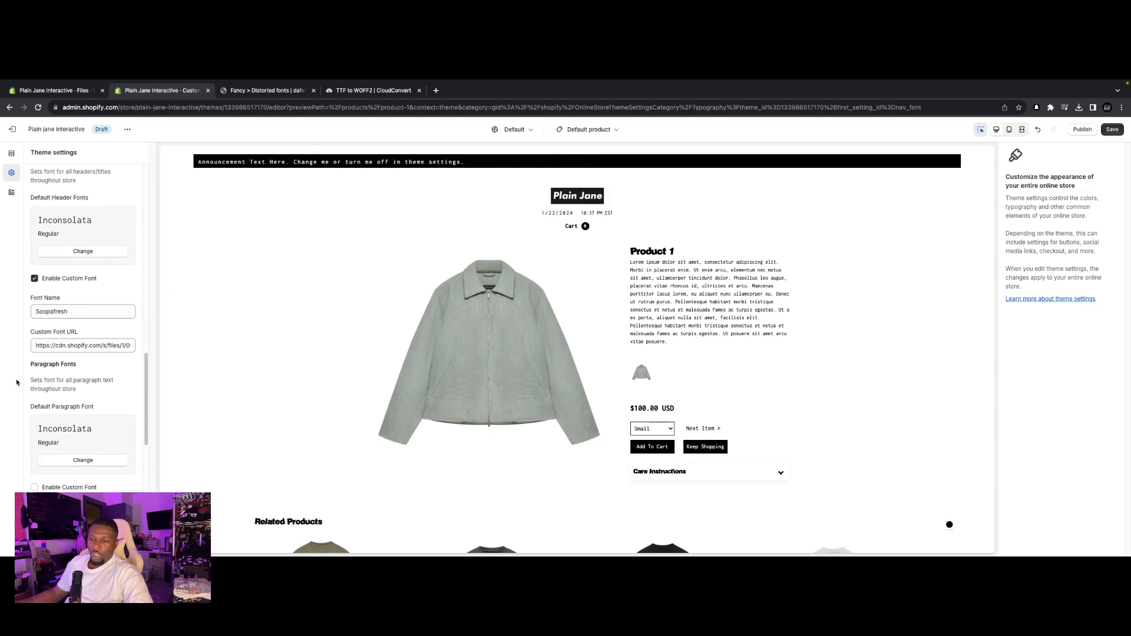
pyautogui.scroll(2, 80, 306)
pyautogui.scroll(5, 80, 306)
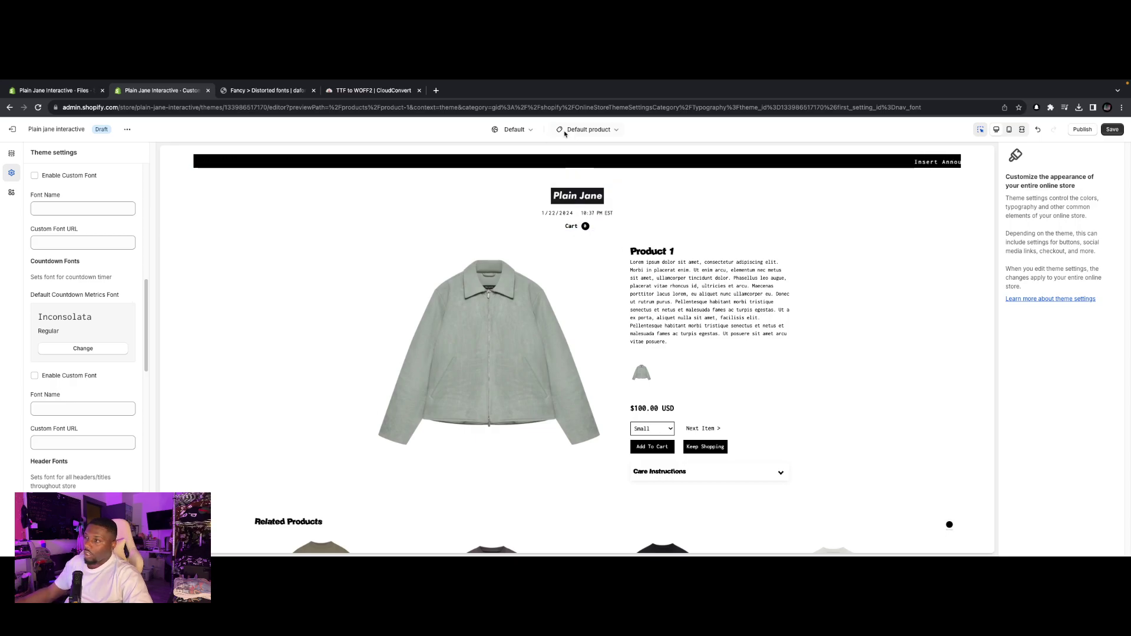
# Switch the preview from Default product to Home page, select Interactive Space, and open its hamburger menu.
pyautogui.click(586, 129)
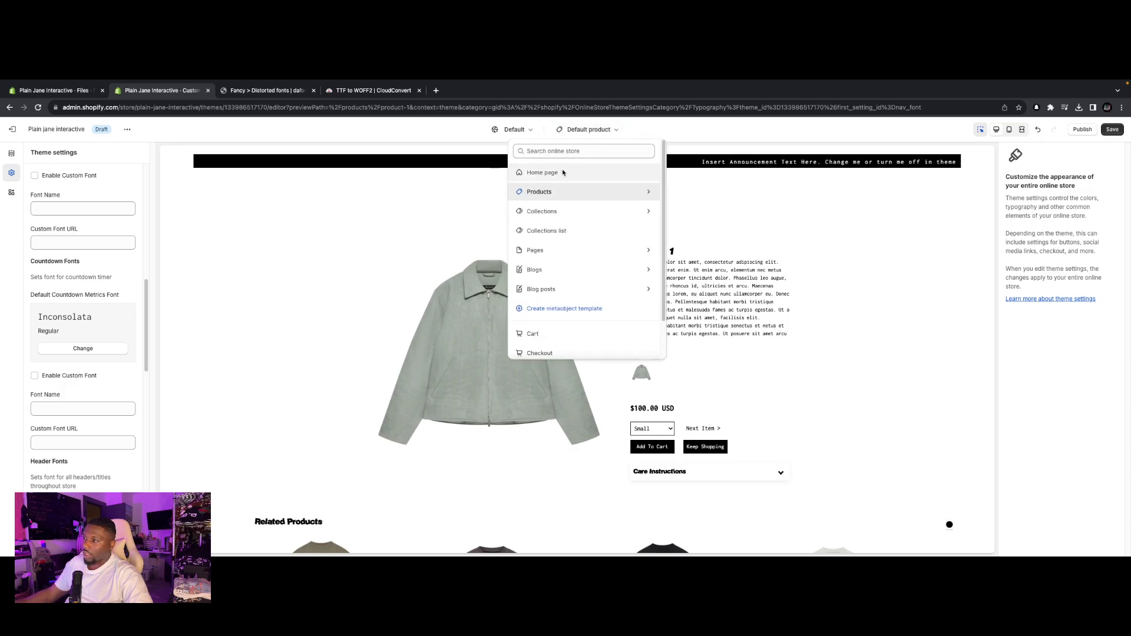
pyautogui.click(545, 173)
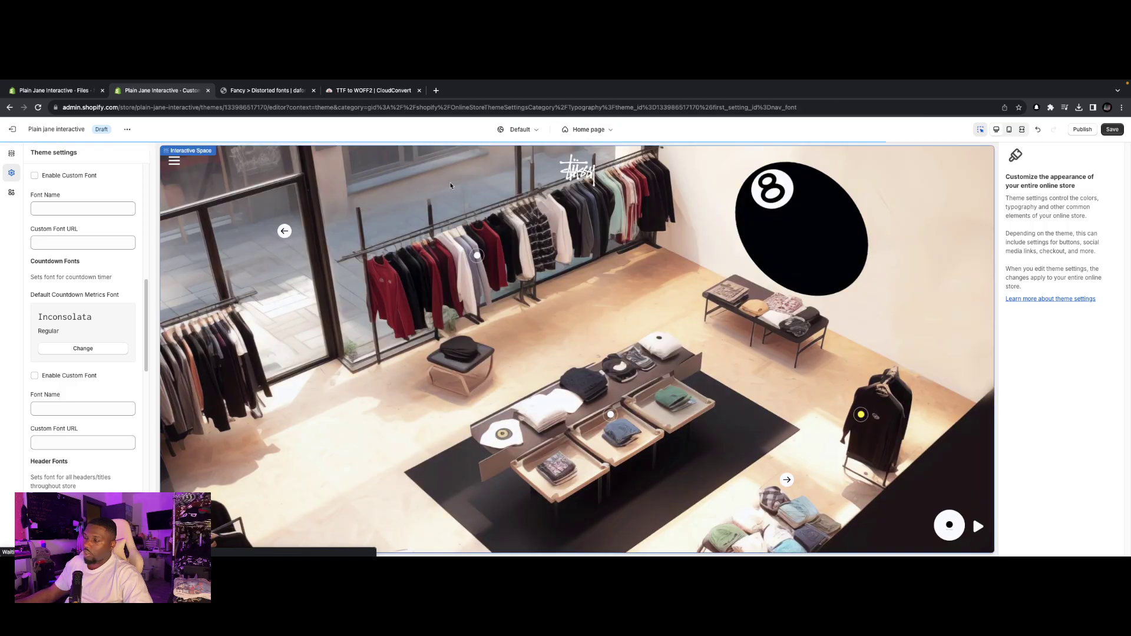
pyautogui.click(173, 164)
pyautogui.click(174, 163)
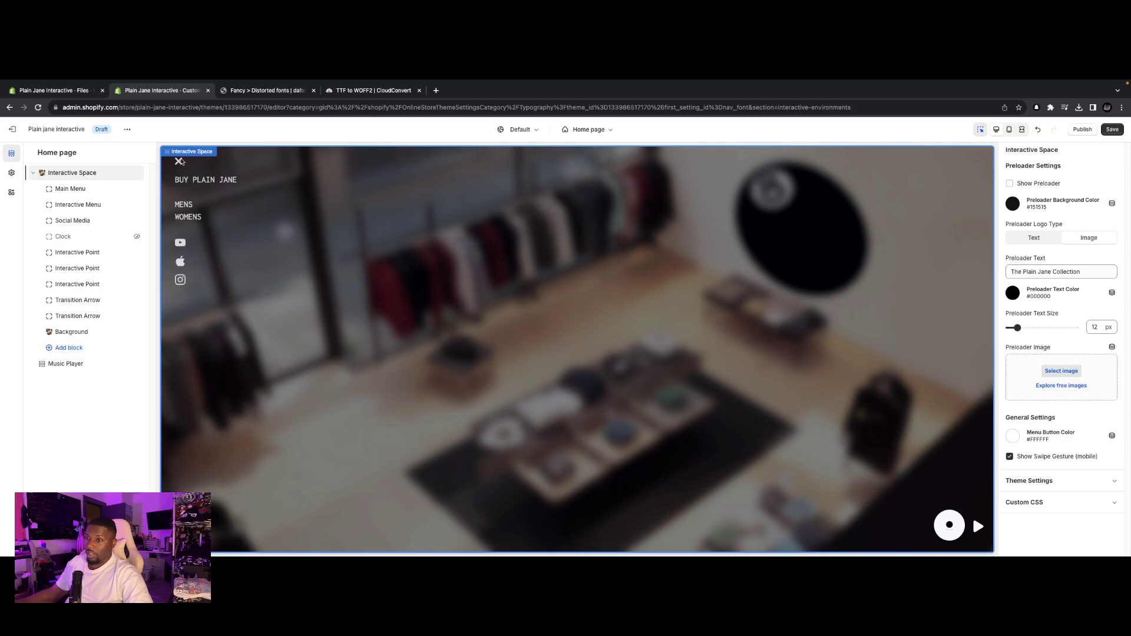
# Close the menu overlay with its X to reveal the interactive store scene and hotspots.
pyautogui.click(179, 163)
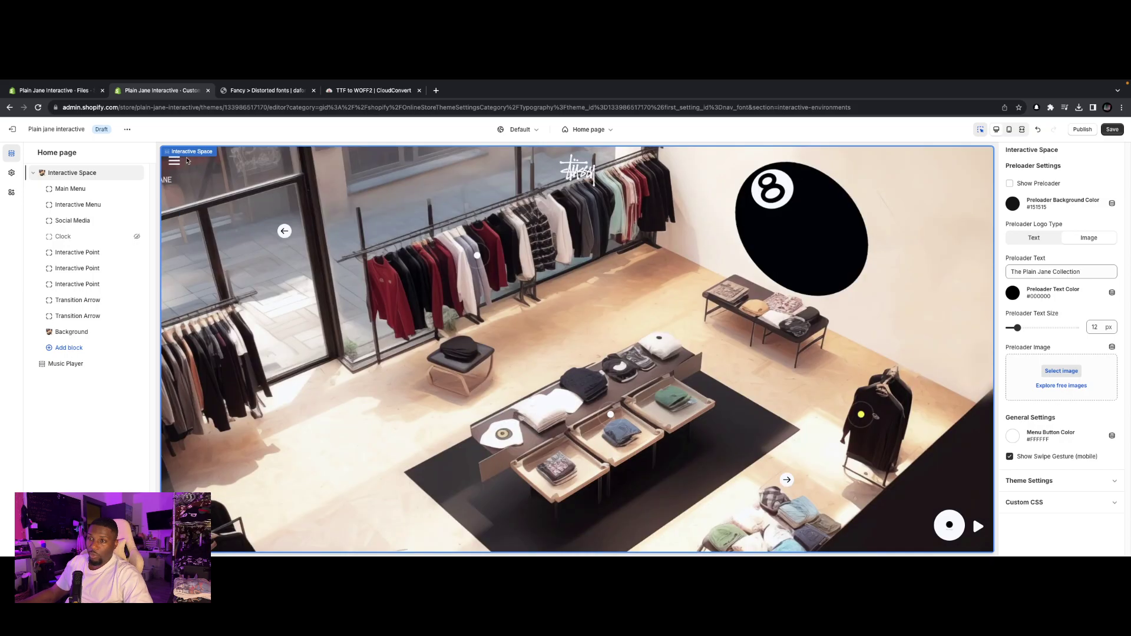